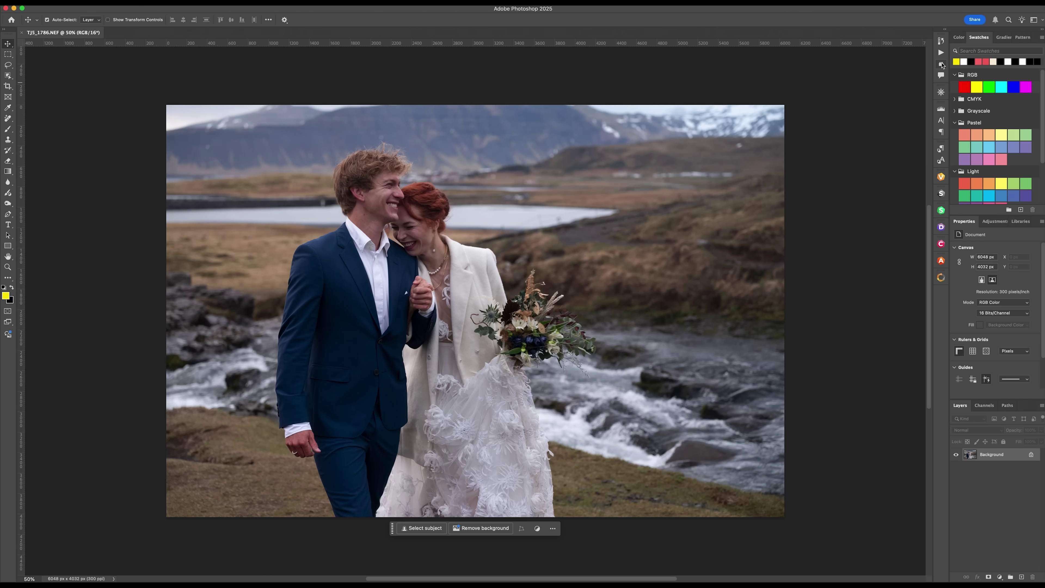
- Show the Nik Collection 8 plugin list in Photoshop's Plugins panel
left_click(942, 64)
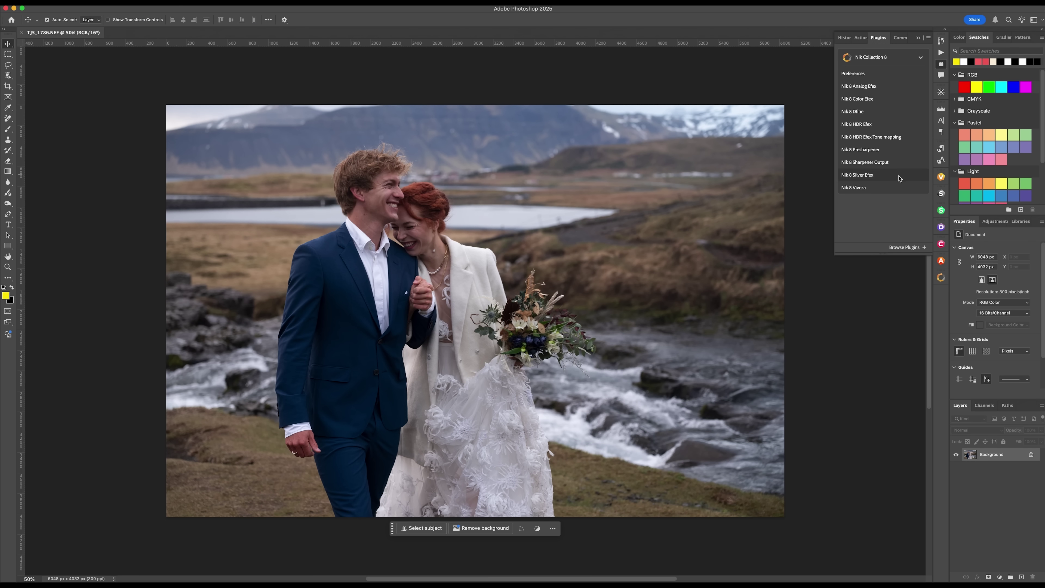
- Browse the Viveza, Silver Efex, Presharpener, Color Efex and Analog Efex launchers, then select the couple
left_click(901, 189)
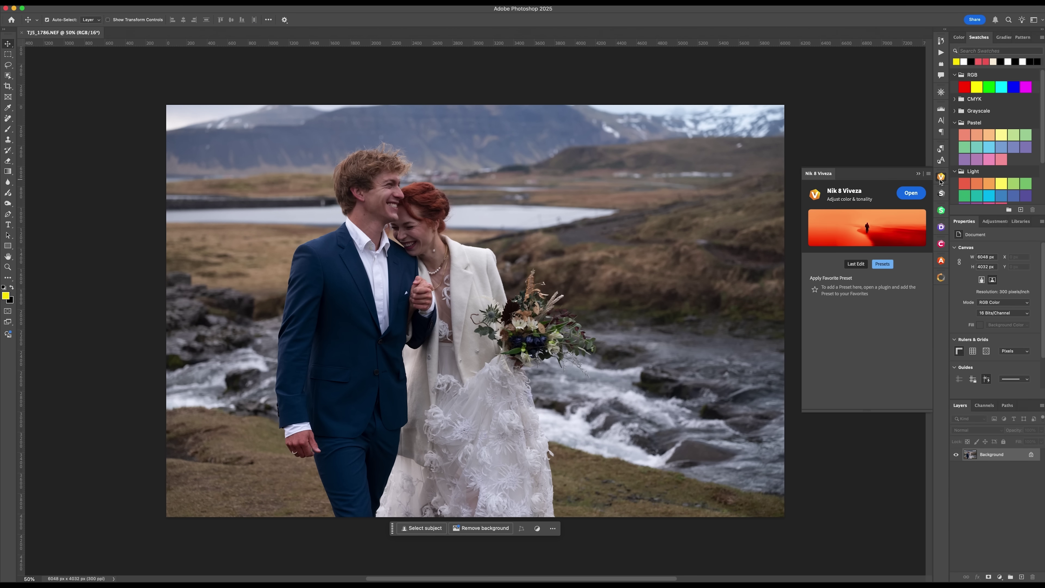
left_click(942, 197)
left_click(942, 212)
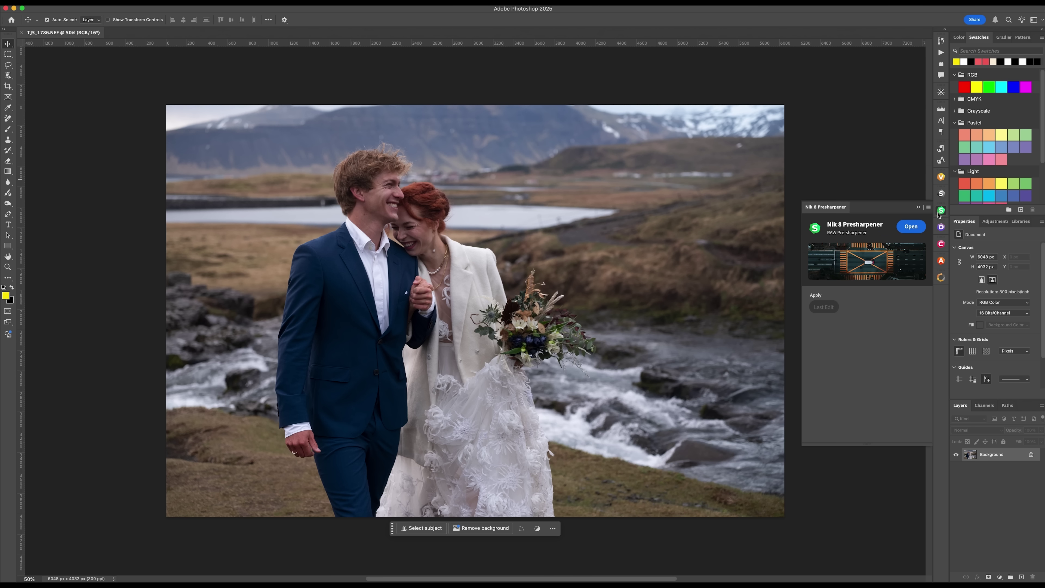
left_click(942, 229)
left_click(942, 244)
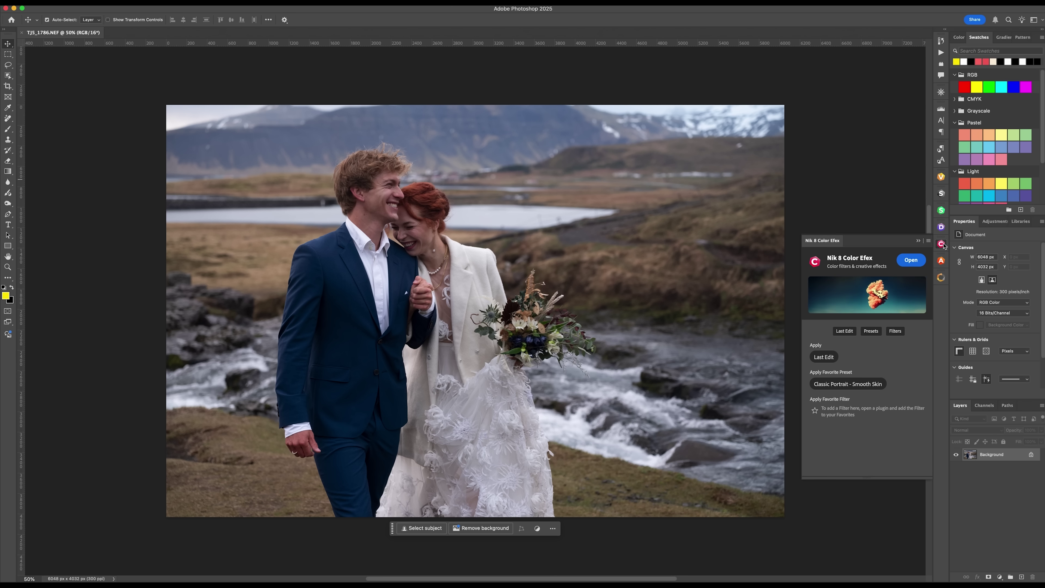
left_click(942, 261)
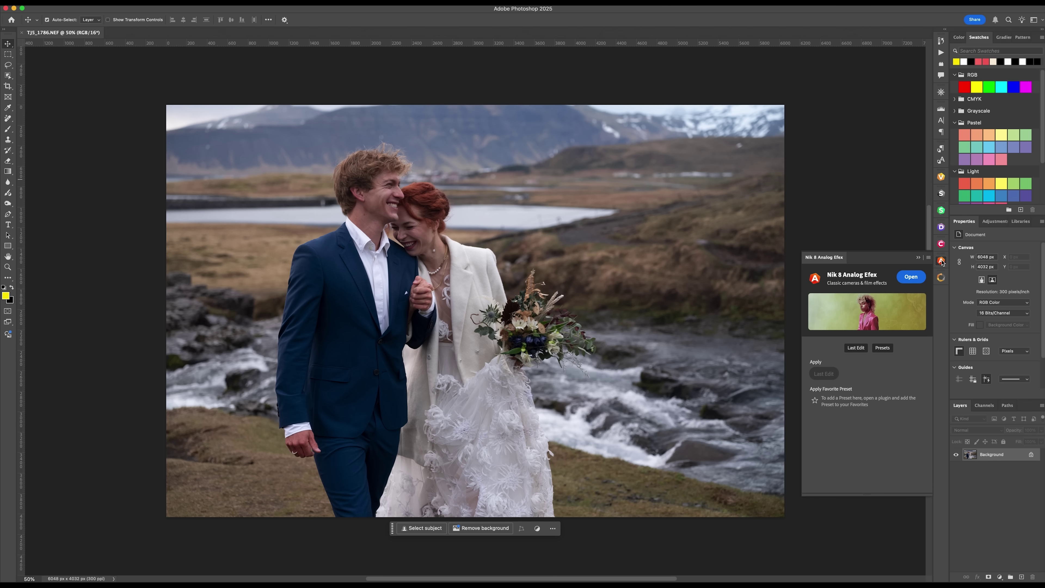
left_click(942, 279)
key("w")
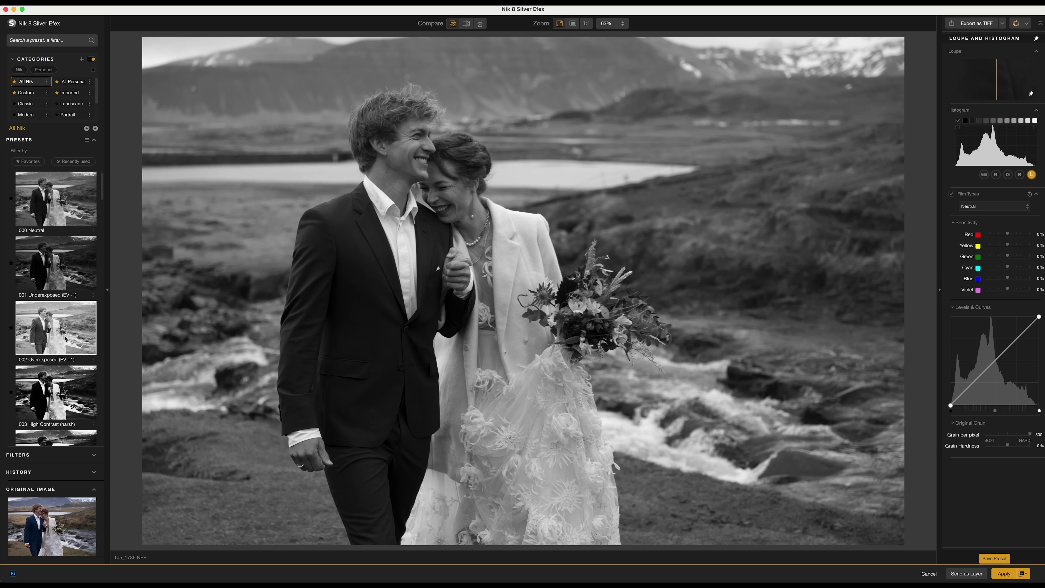
- Preview the 002 Overexposed, 005 High Structure (harsh) and another high-contrast Silver Efex preset
left_click(64, 339)
scroll(64, 338, "down", 4)
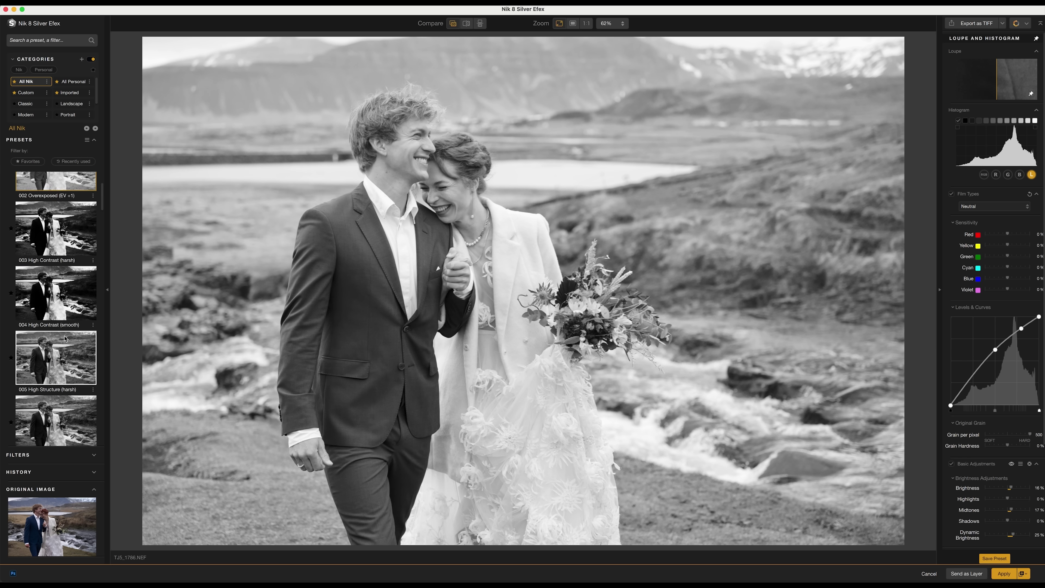
scroll(64, 338, "down", 2)
left_click(66, 338)
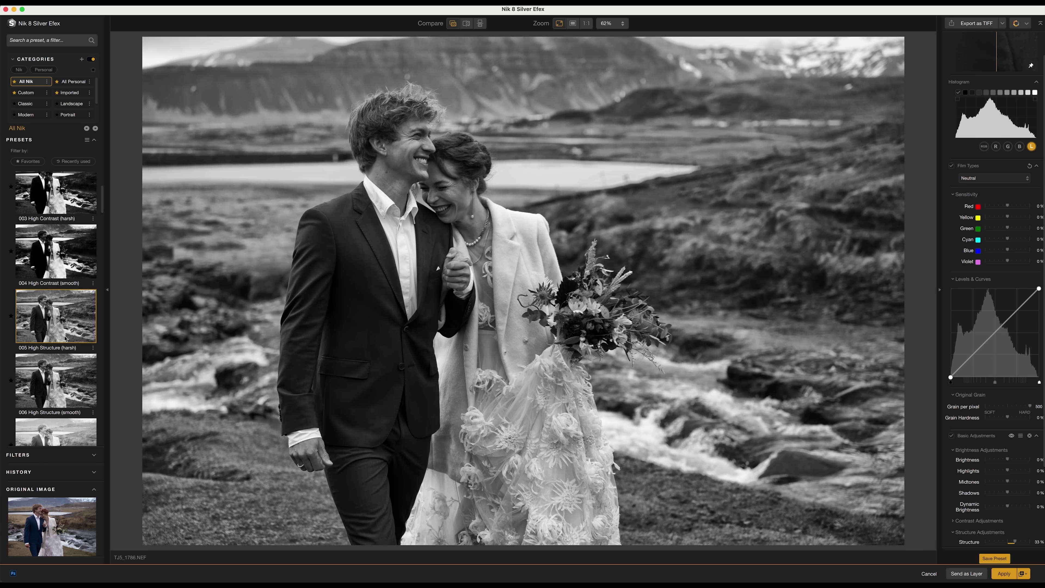
scroll(66, 339, "down", 2)
left_click(58, 393)
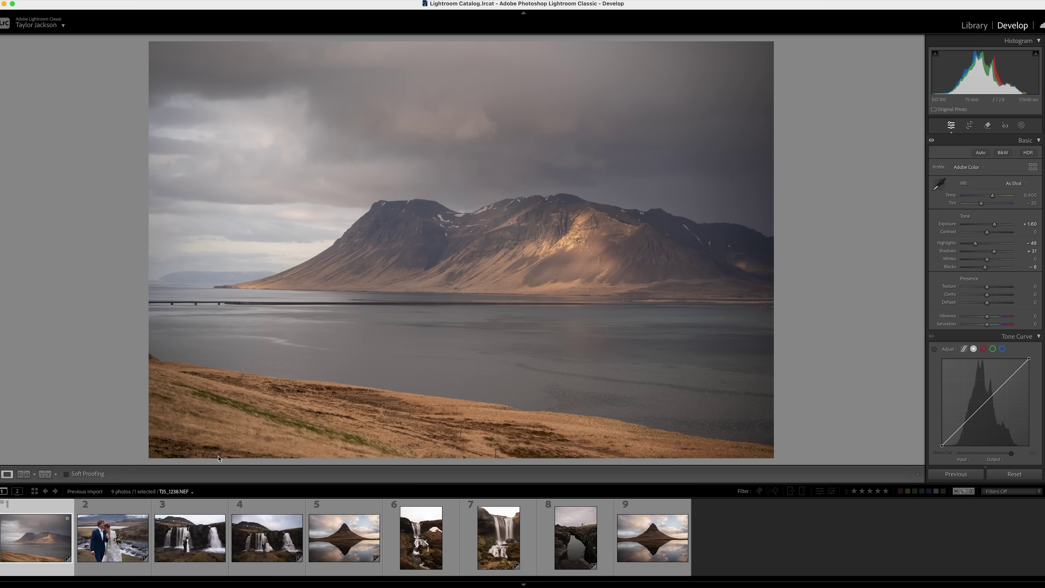
key("super+alt+e")
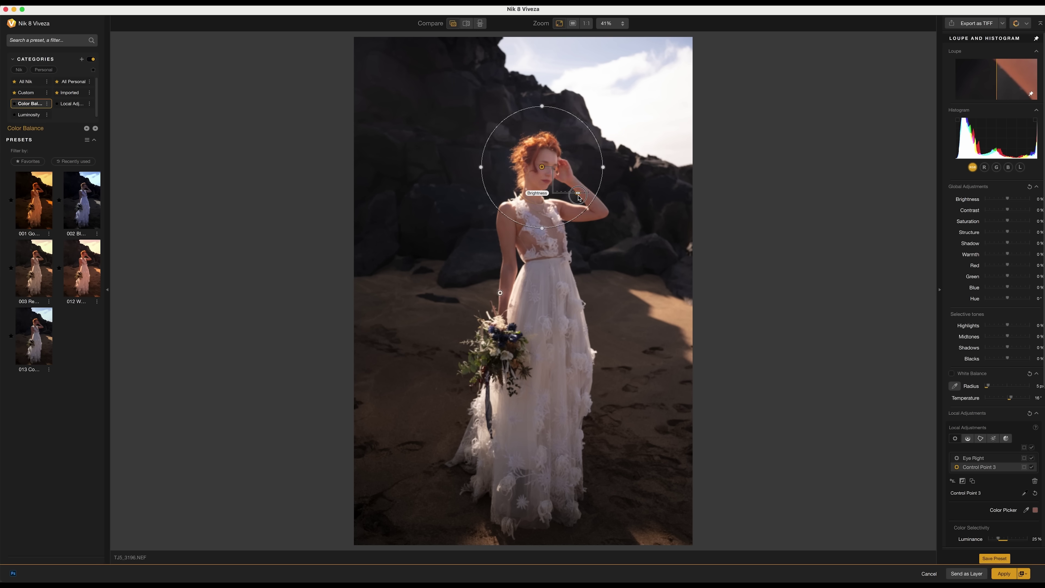
- Open the photo in Color Efex with Classic Portrait - Smooth Skin and browse the filter list
left_click_drag(577, 196, 578, 198)
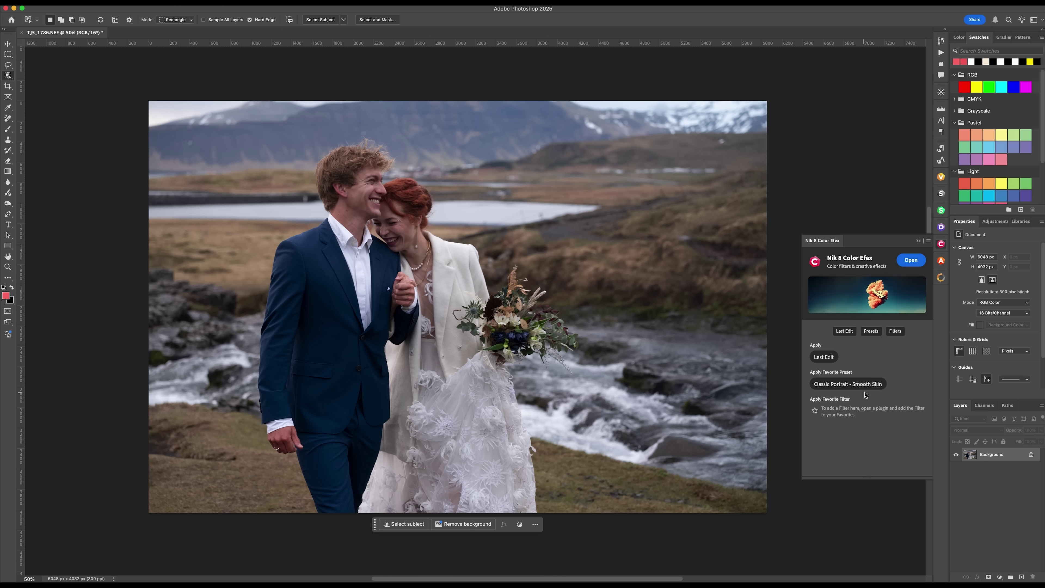
left_click(861, 384)
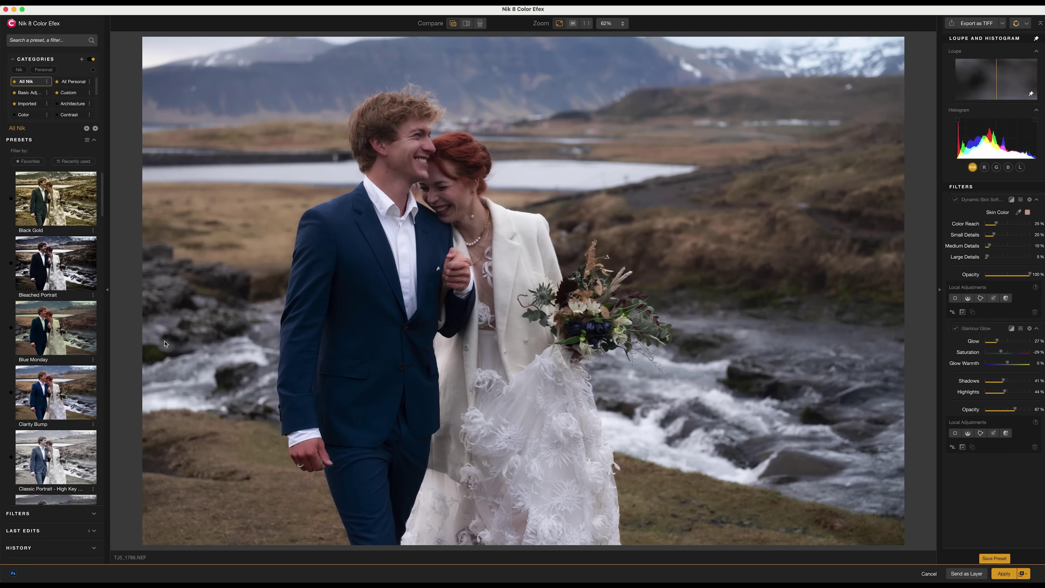
left_click(25, 514)
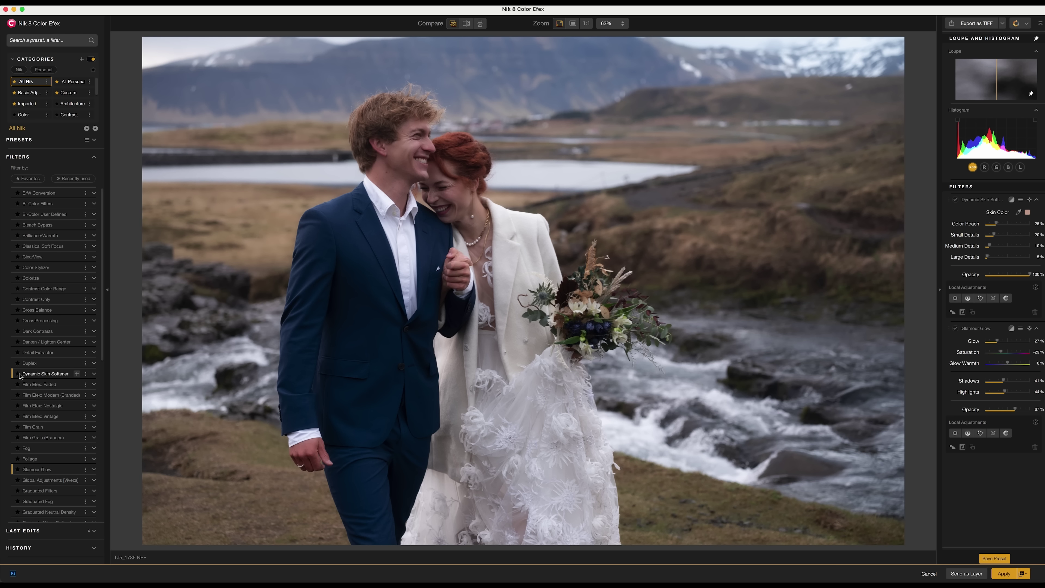
left_click(51, 373)
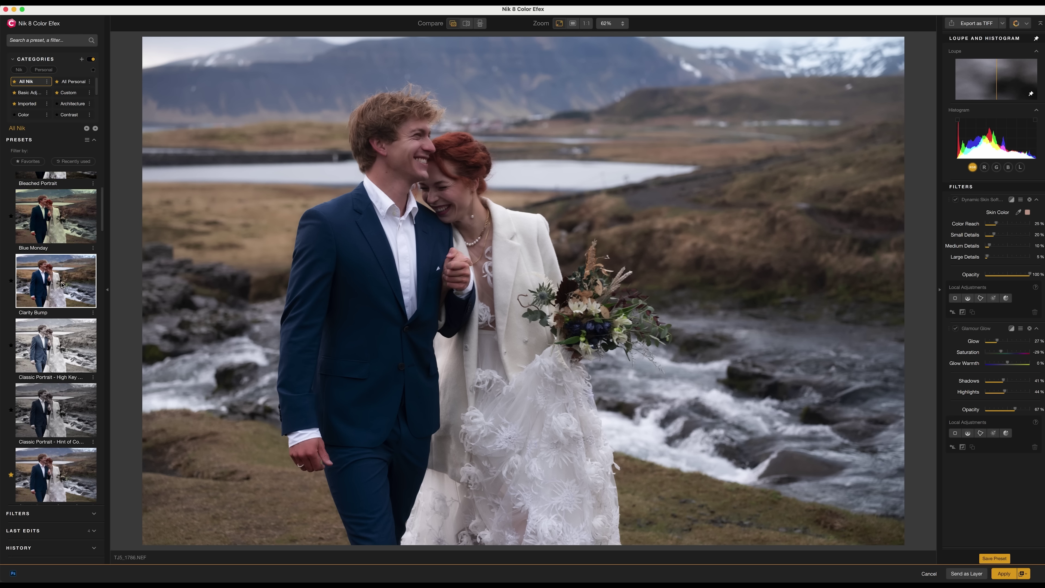
scroll(62, 284, "down", 3)
scroll(62, 284, "down", 3)
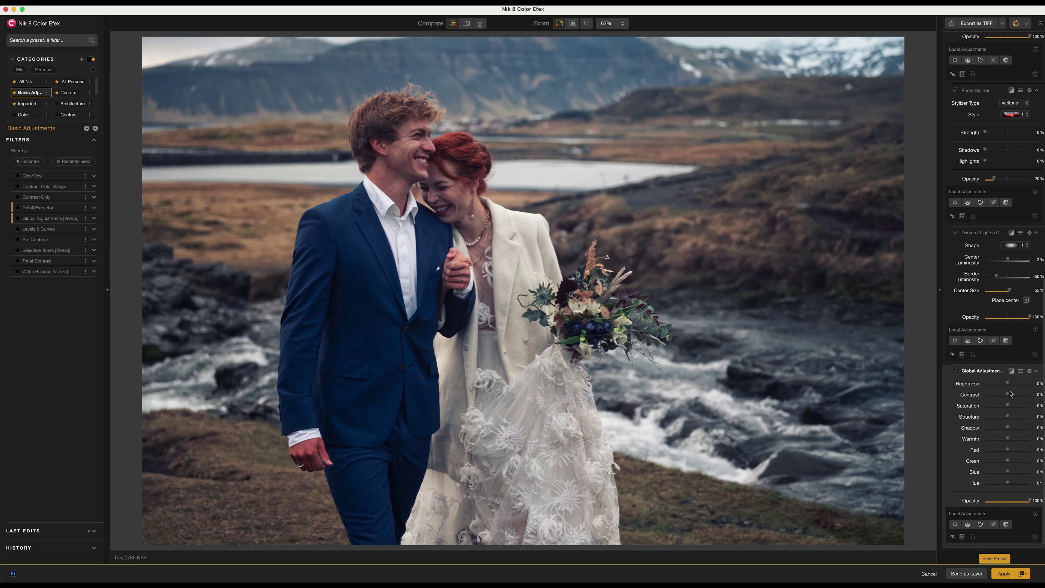
- Brighten the whole photo, then apply the Classic Portrait - Warm Glow preset from all categories
left_click_drag(1010, 387, 1009, 386)
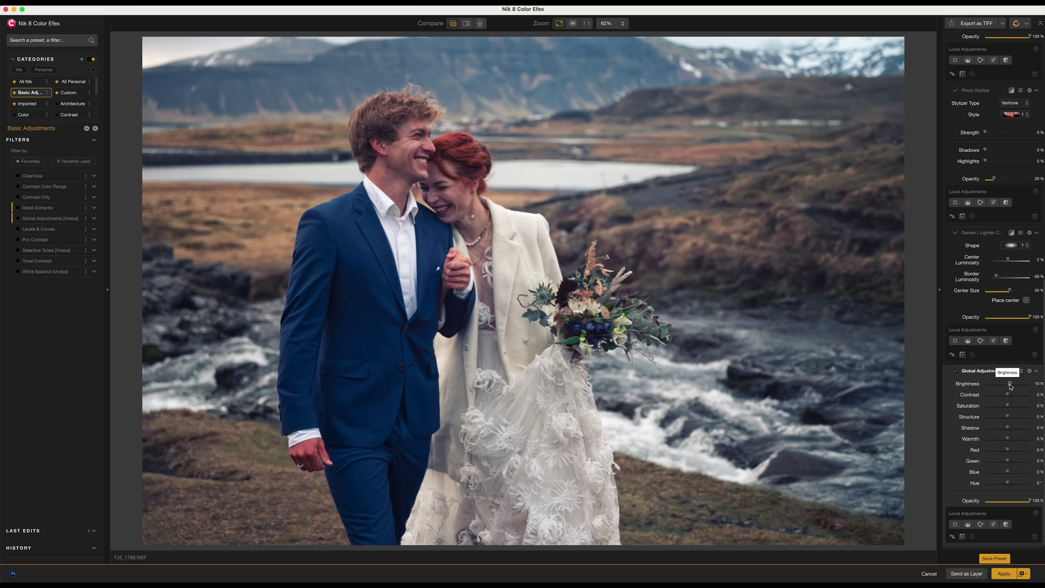
left_click(26, 81)
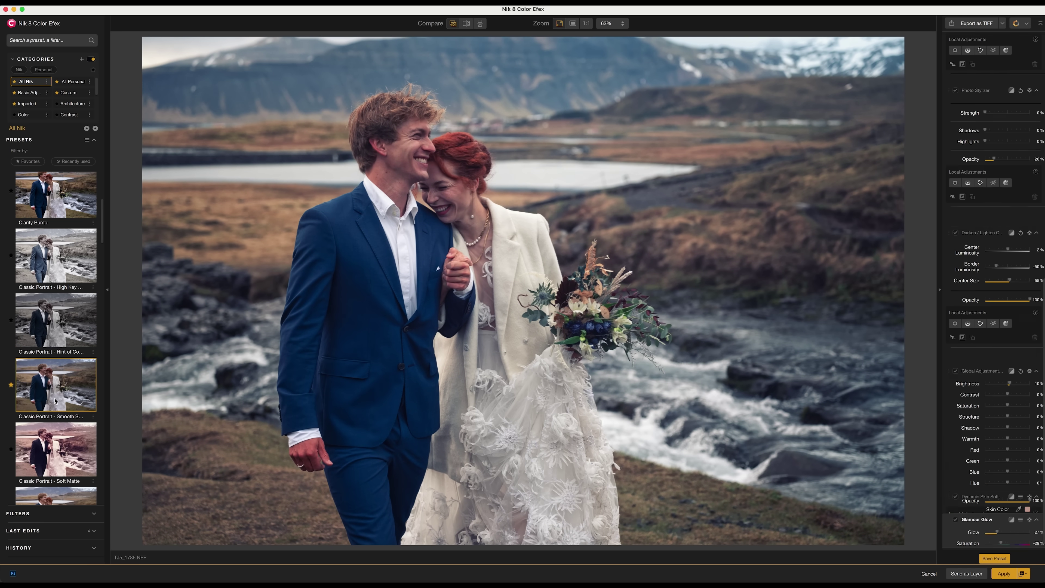
scroll(55, 401, "down", 3)
scroll(56, 400, "down", 3)
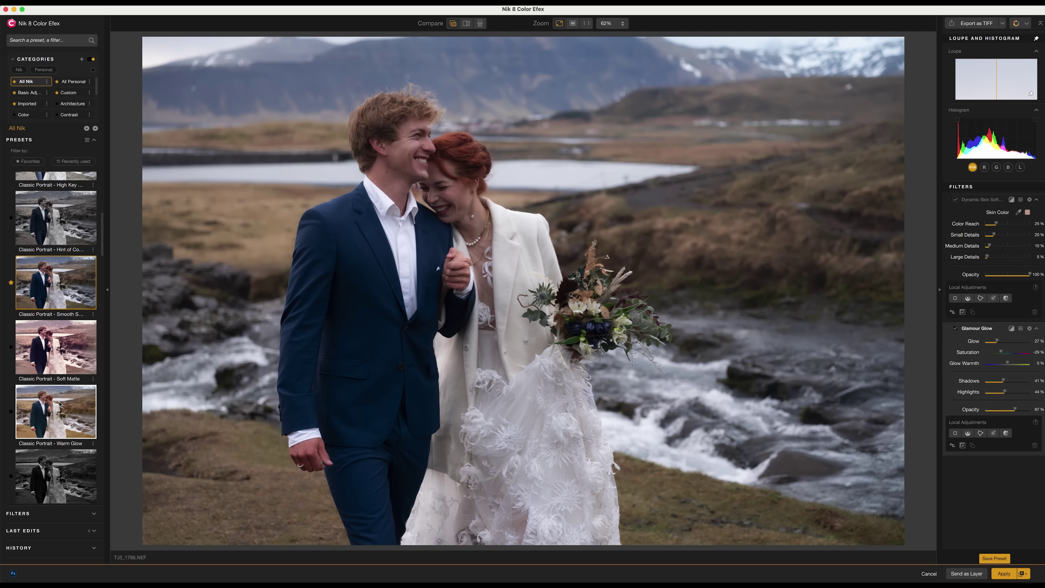
left_click(60, 405)
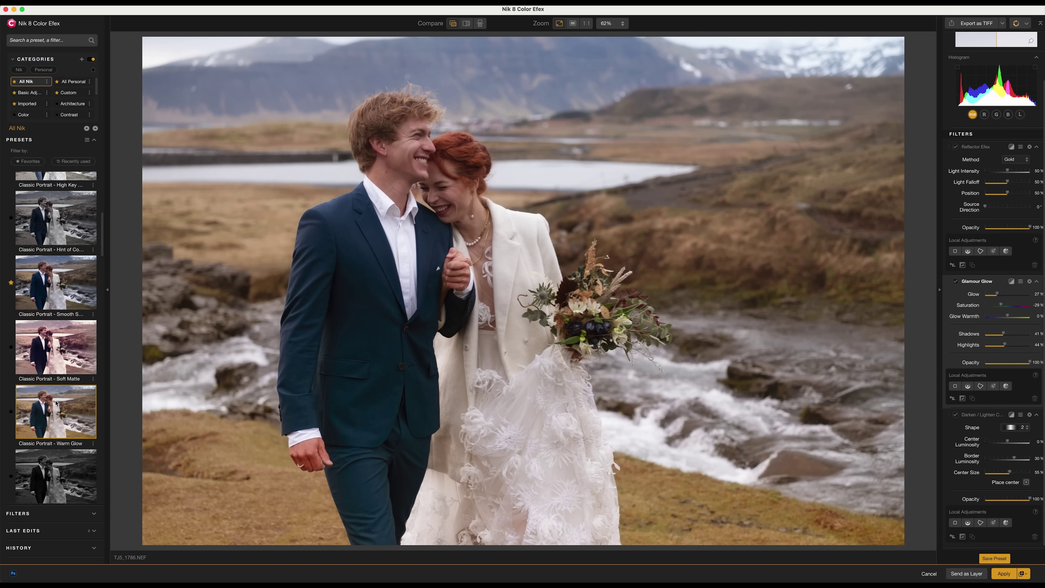
- Apply the Warm Sunset preset to the photo
scroll(57, 403, "down", 15)
left_click(72, 274)
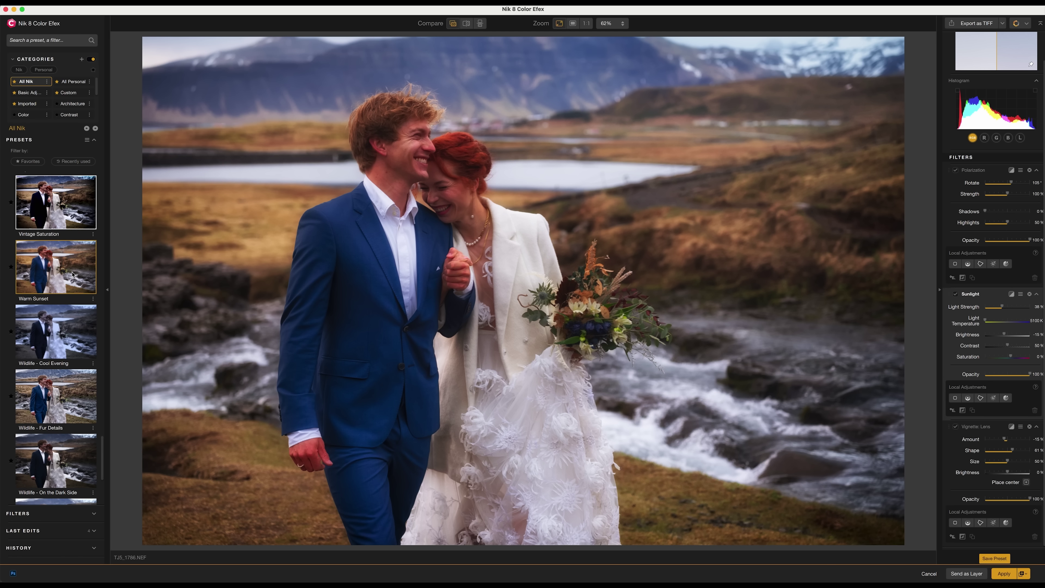
scroll(953, 442, "up", 3)
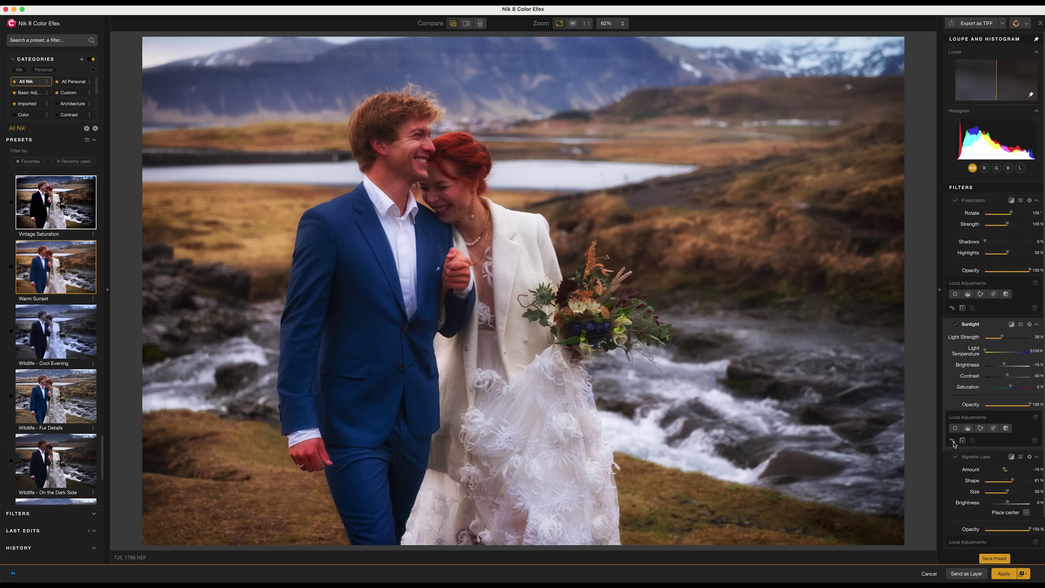
scroll(953, 442, "down", 3)
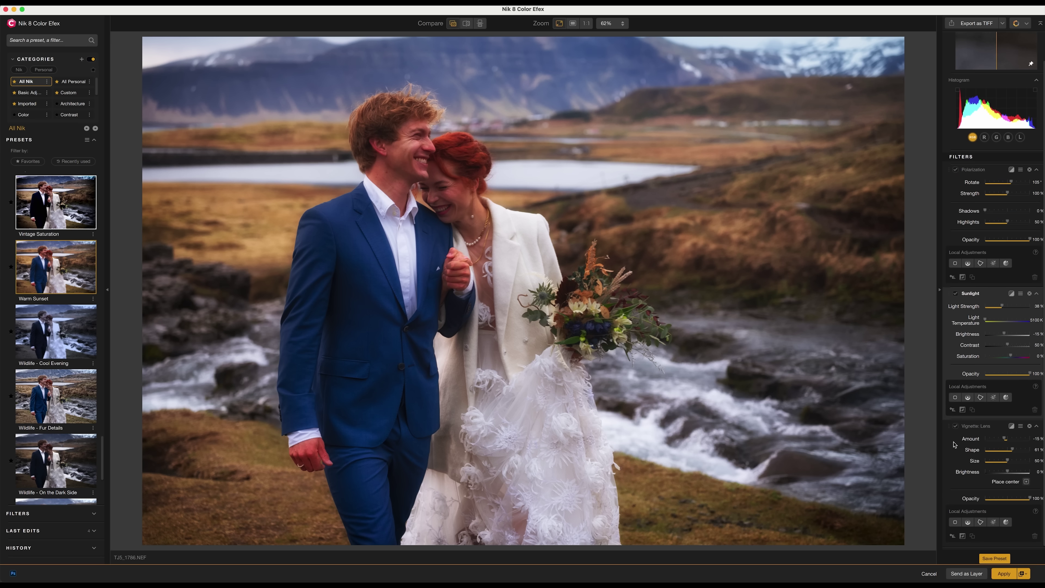
- Add Pro Contrast with about 12% colour-cast correction and compare against the original side by side
left_click(94, 517)
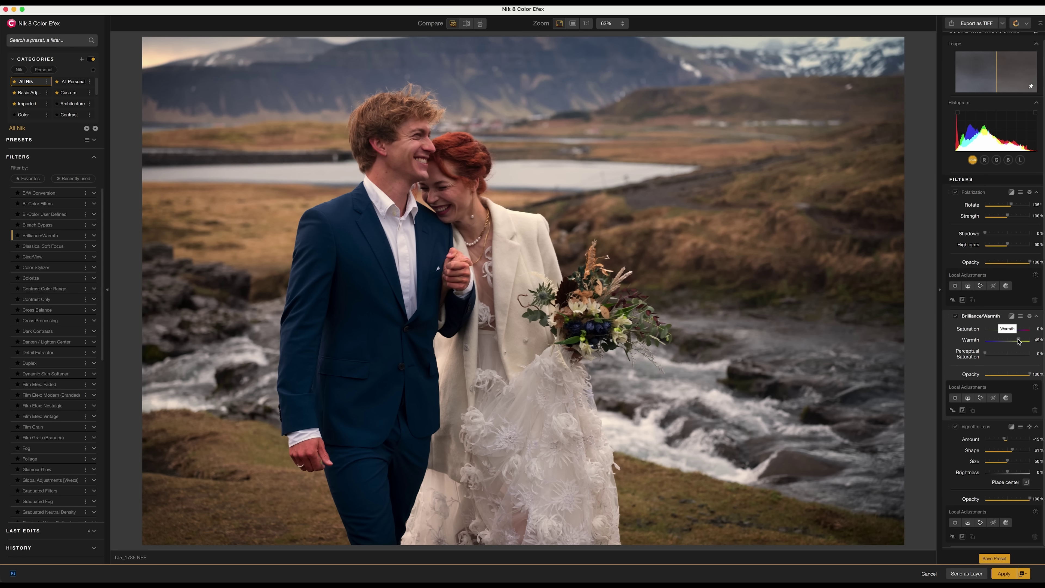
scroll(1017, 340, "up", 1)
scroll(42, 372, "down", 10)
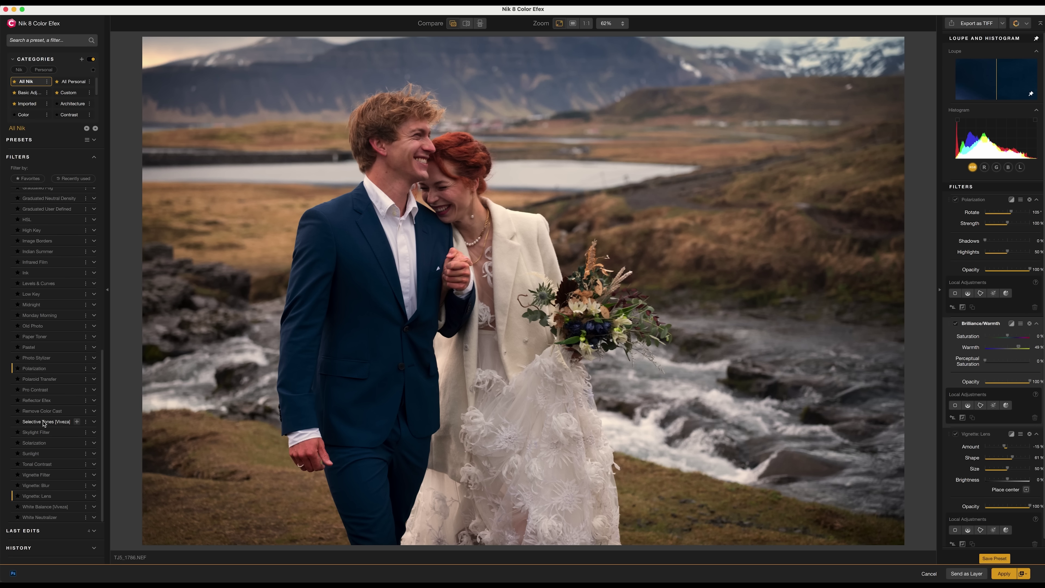
scroll(43, 400, "up", 1)
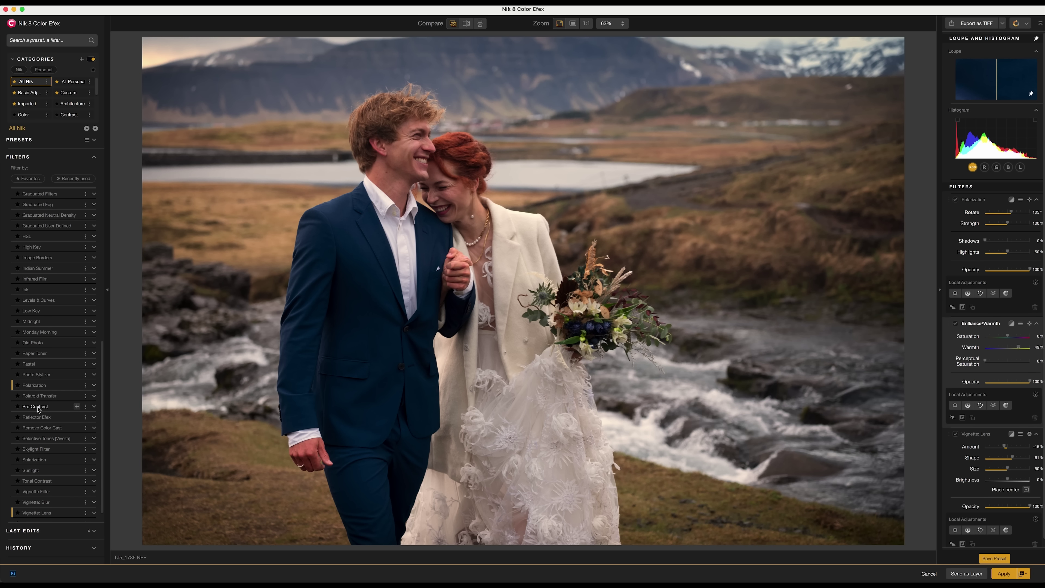
left_click(37, 407)
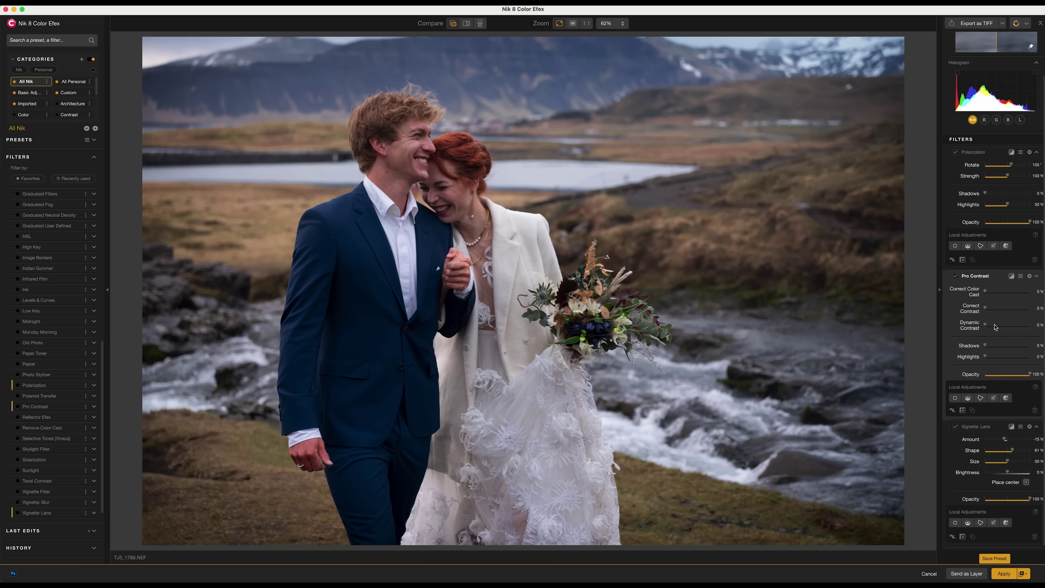
left_click_drag(987, 293, 999, 313)
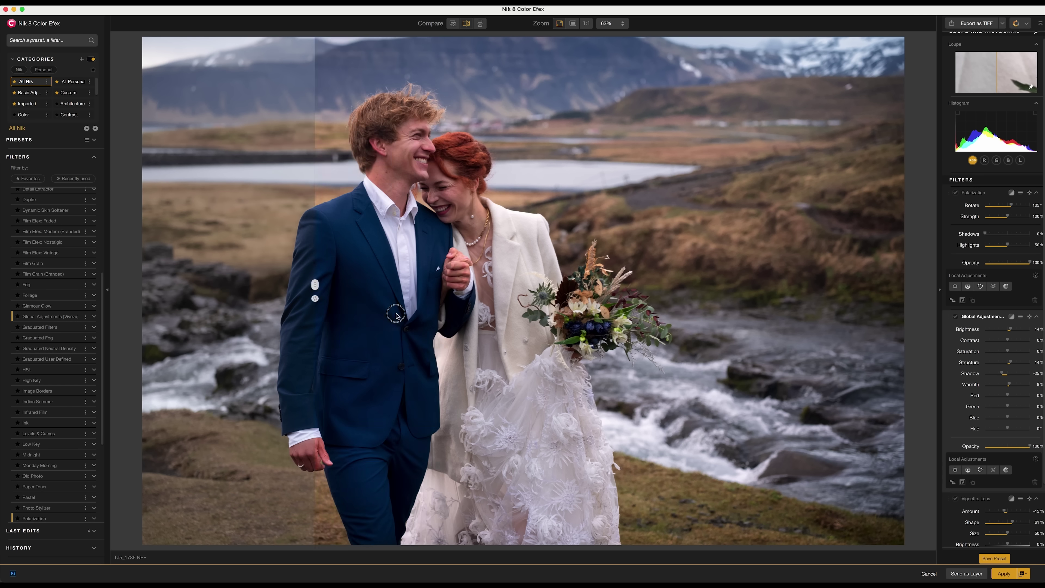
left_click_drag(315, 317, 169, 321)
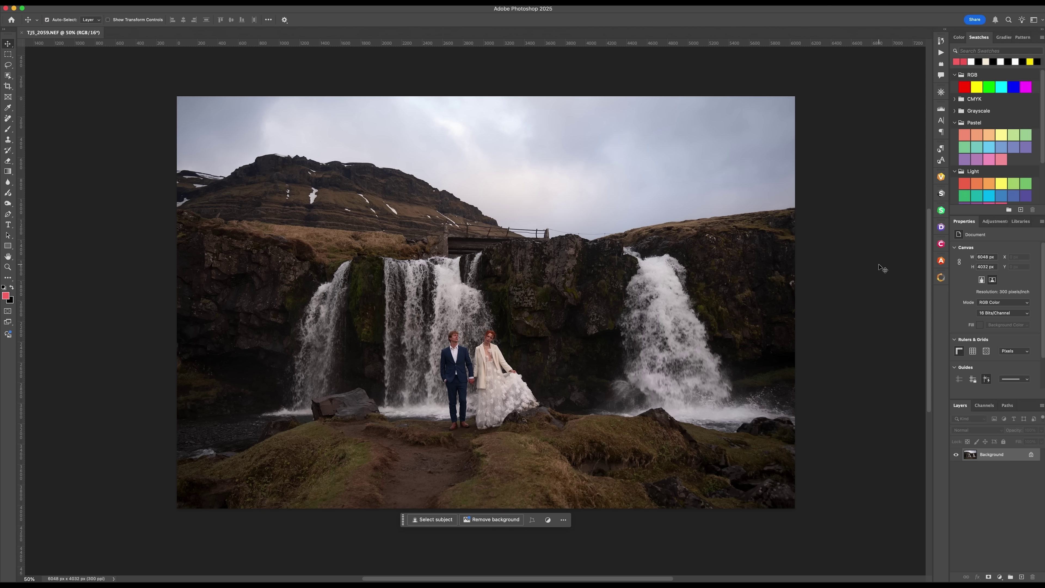
- Open the waterfall wedding photo in Analog Efex
left_click(942, 264)
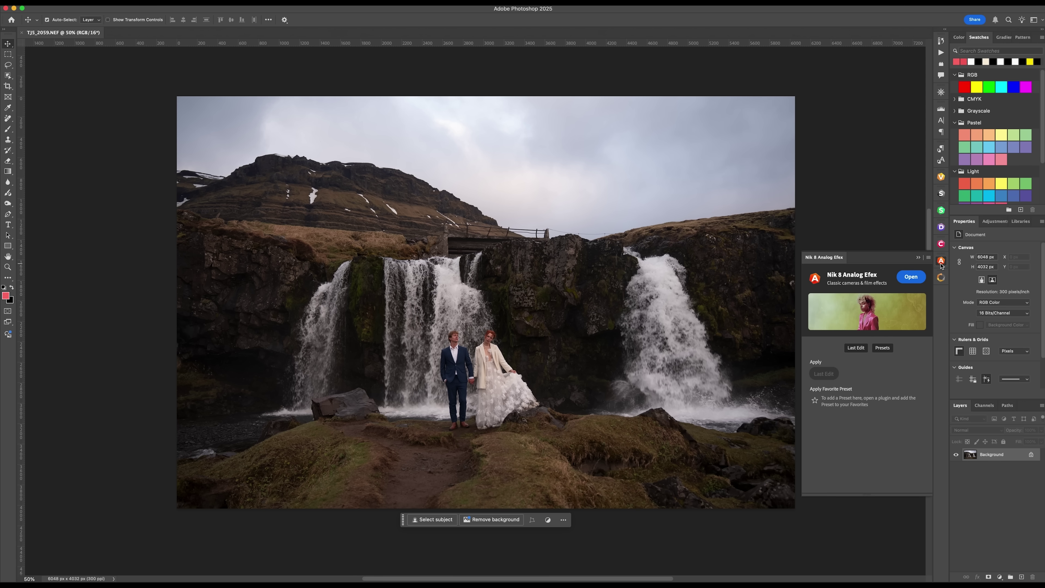
left_click(911, 278)
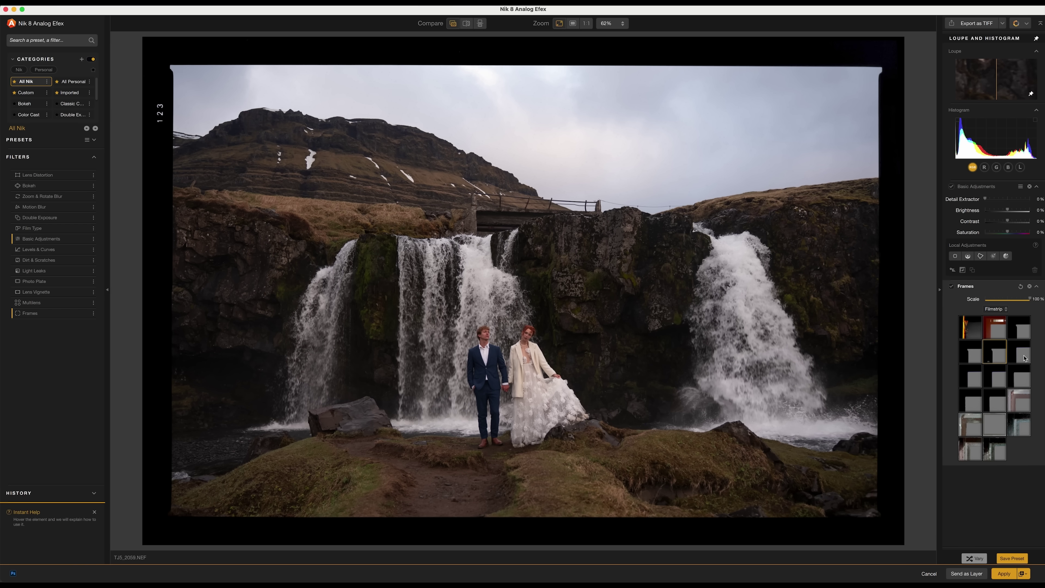
- Try several film frame borders, settling on a worn pinkish frame
left_click(1024, 358)
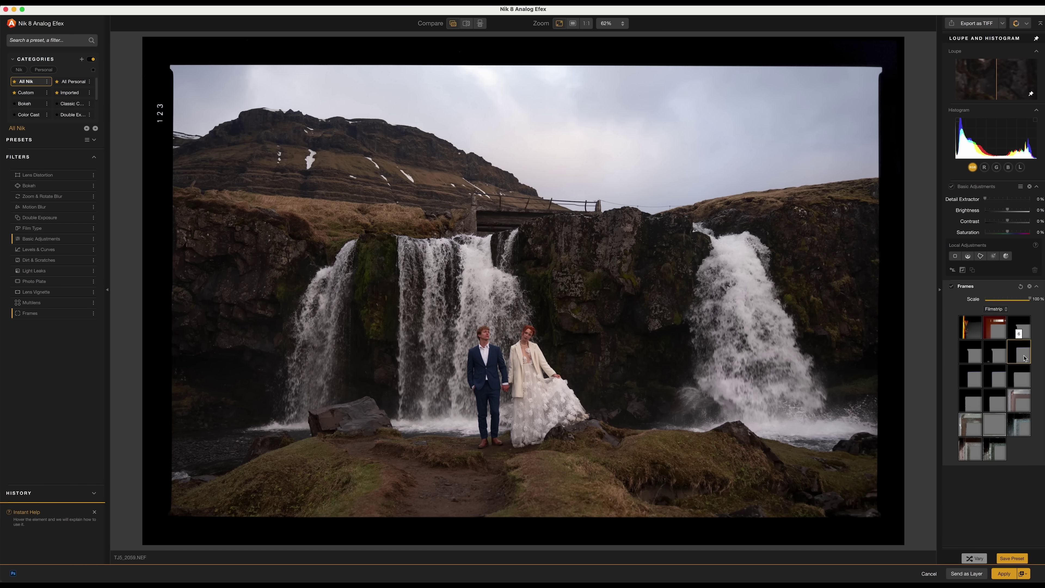
left_click(1023, 380)
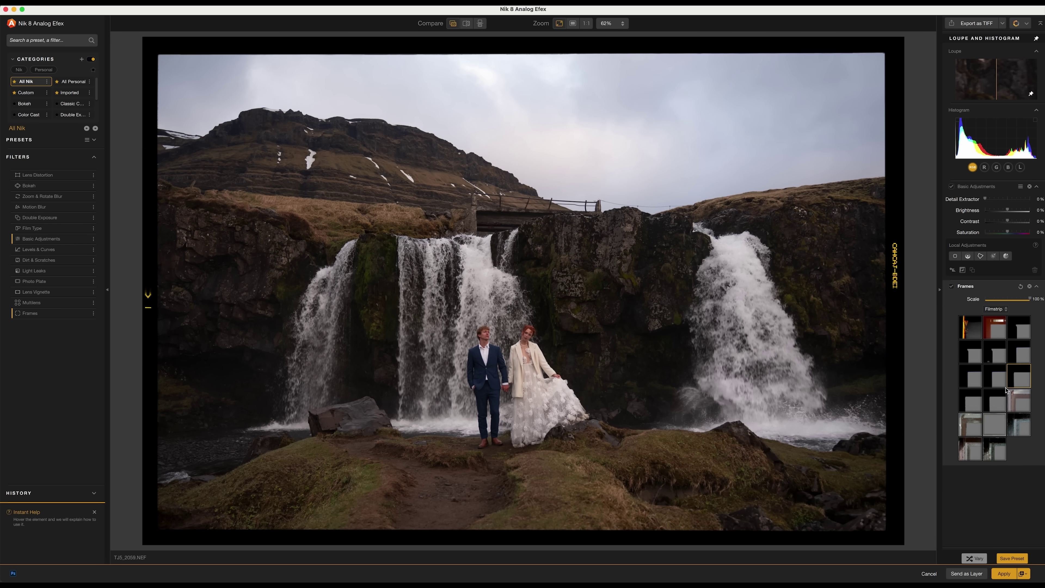
left_click(1021, 405)
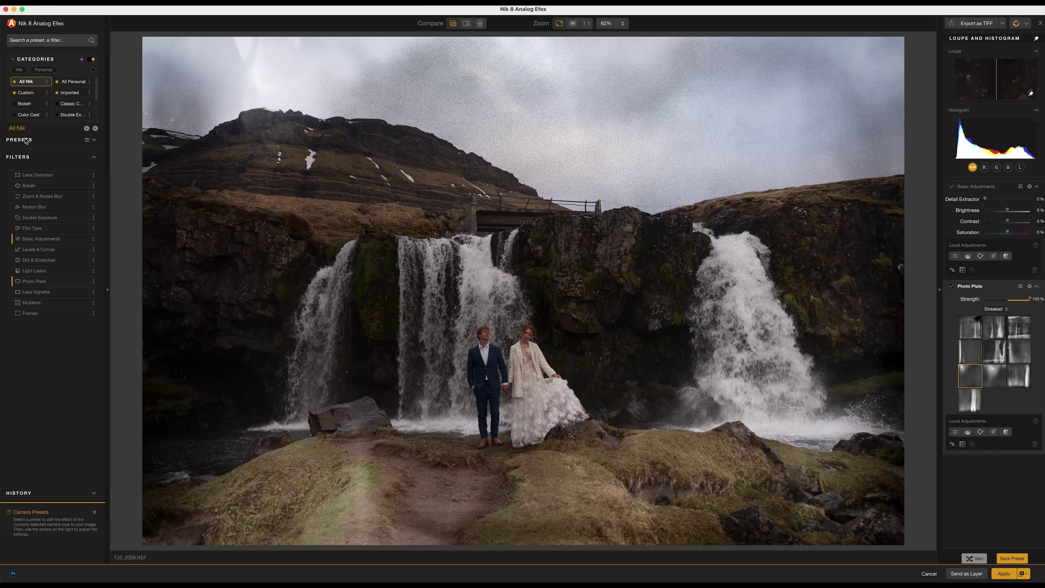
- Try the Classic Camera 1, Double Exposure 4 and Double Exposure 5 presets
left_click(26, 140)
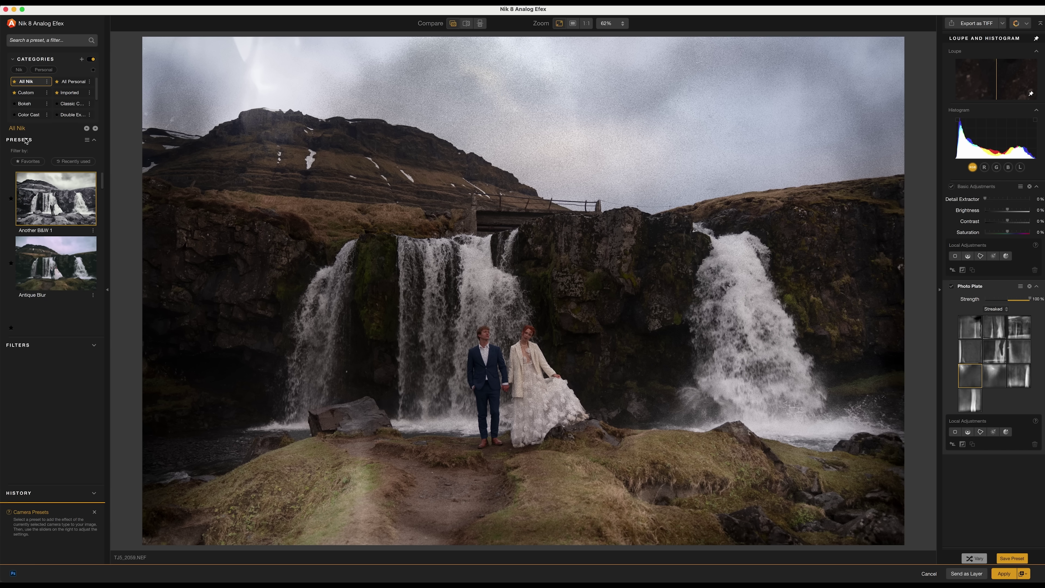
scroll(47, 255, "down", 5)
left_click(48, 275)
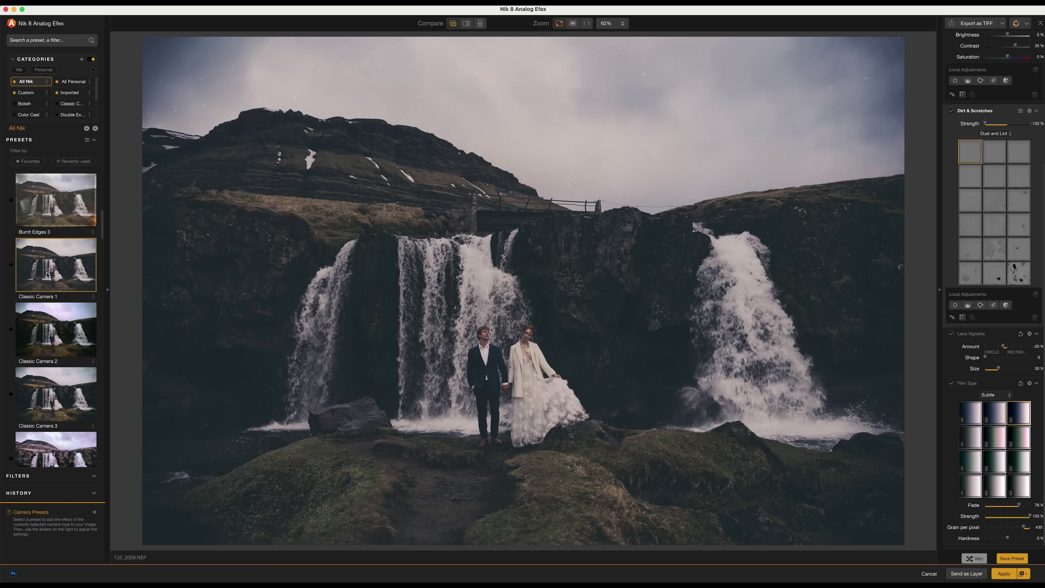
scroll(49, 321, "down", 10)
left_click(56, 376)
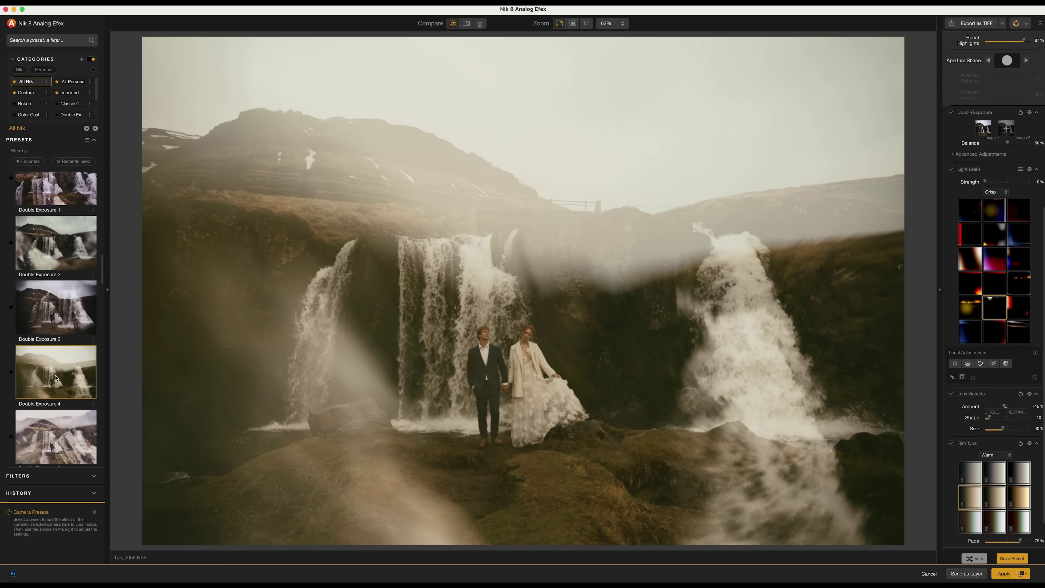
scroll(58, 377, "down", 3)
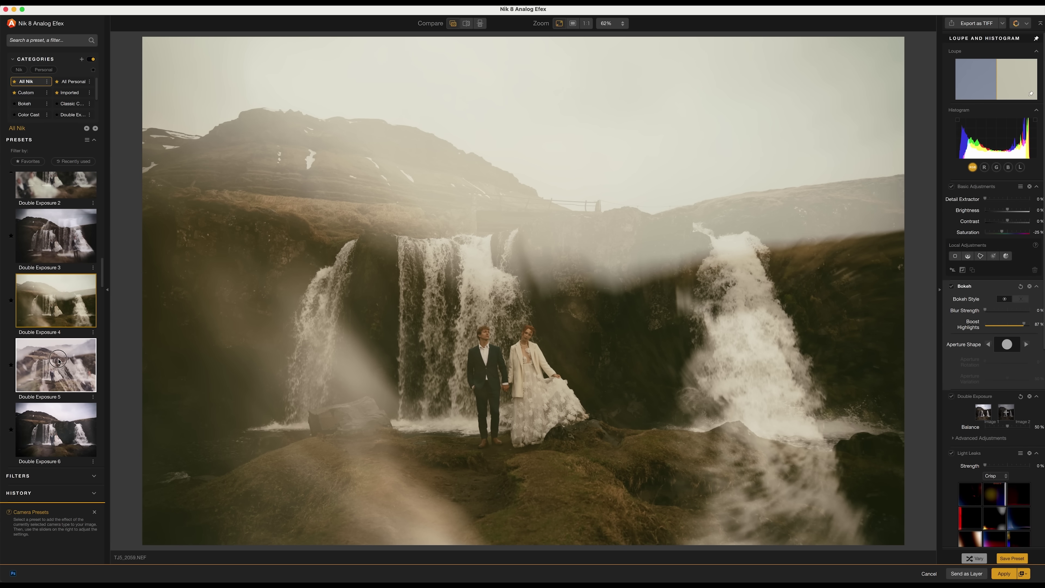
left_click(58, 361)
- Apply the black-and-white Wet Plate 3, then Wet Plate 4 preset
scroll(59, 361, "down", 2)
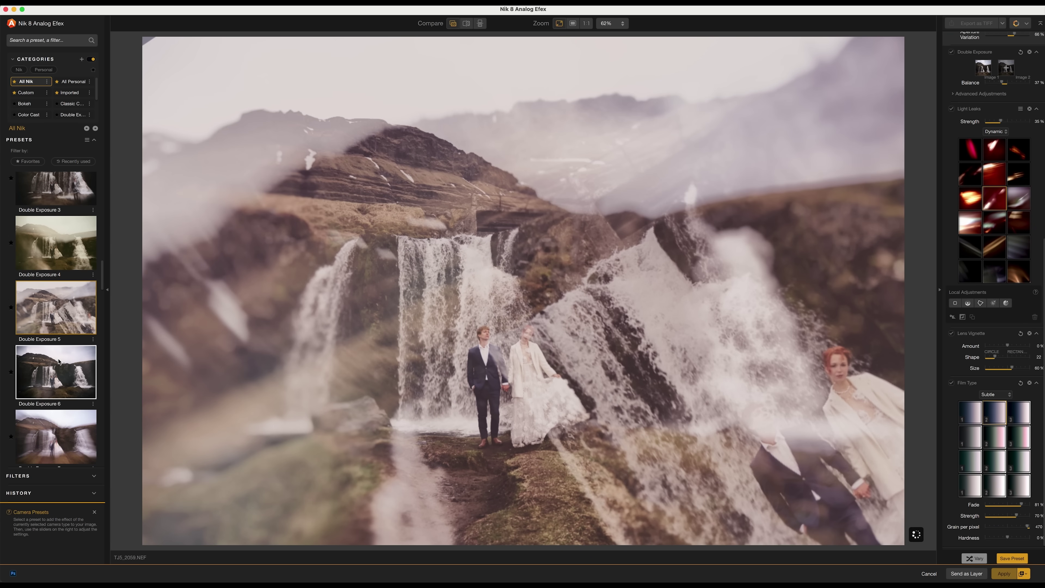
scroll(58, 361, "down", 15)
left_click(57, 321)
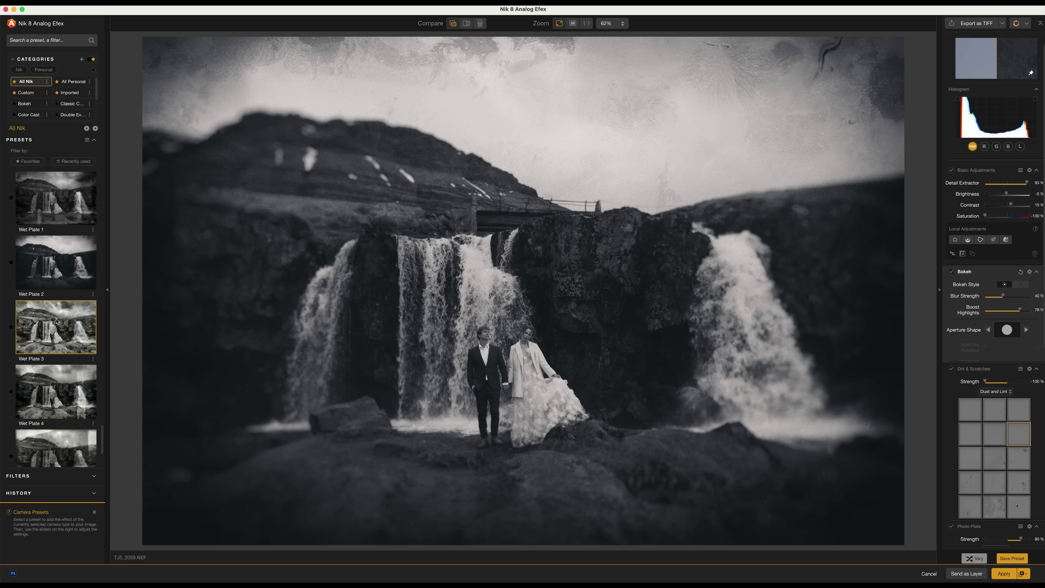
scroll(57, 321, "down", 2)
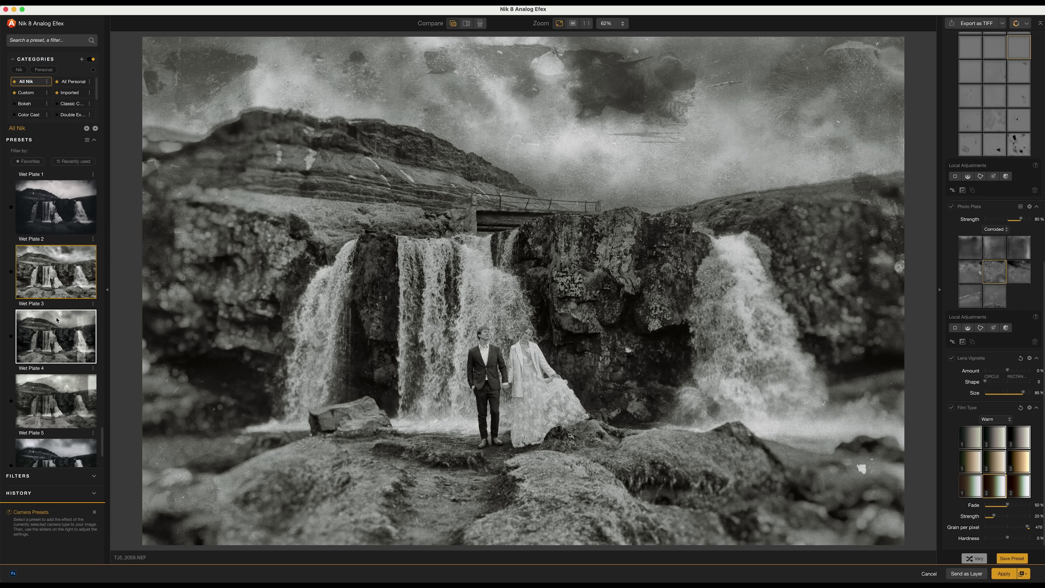
left_click(57, 320)
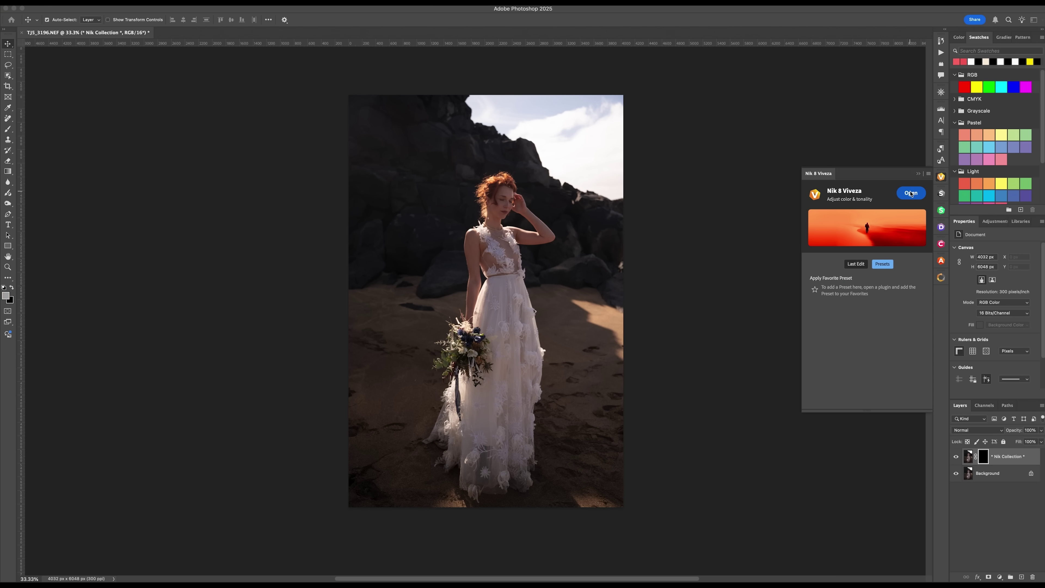
- Open the bride photo in Viveza and brighten a control point on her head
left_click(911, 193)
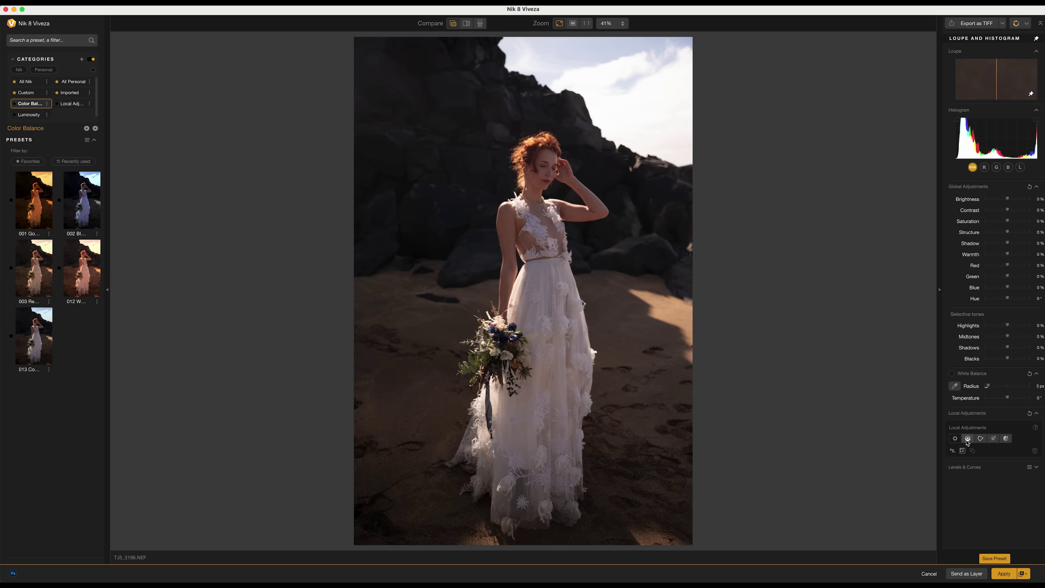
left_click(546, 174)
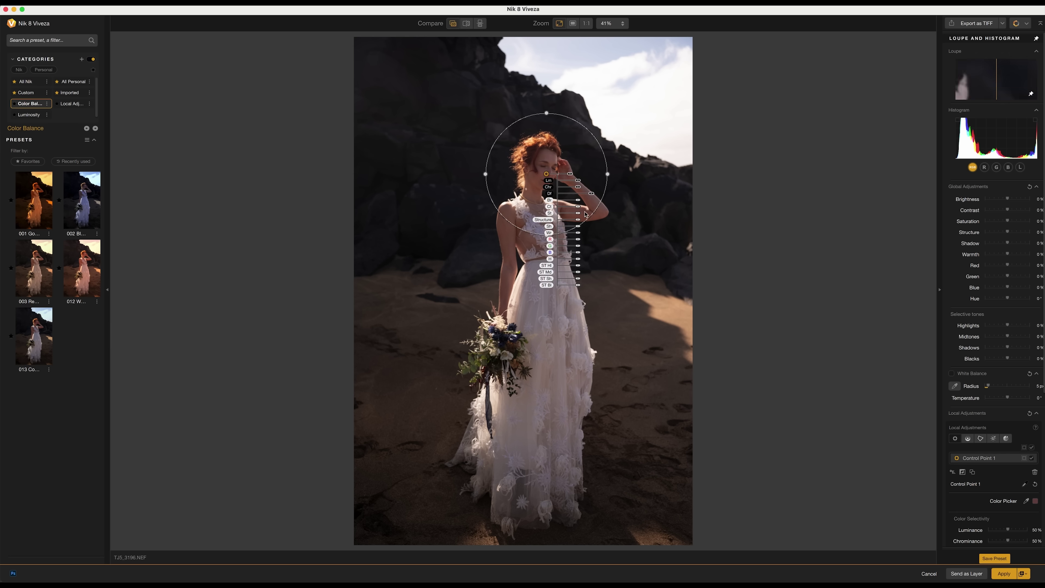
mouse_move(584, 201)
left_mouse_down()
mouse_move(566, 202)
mouse_move(589, 201)
left_mouse_up()
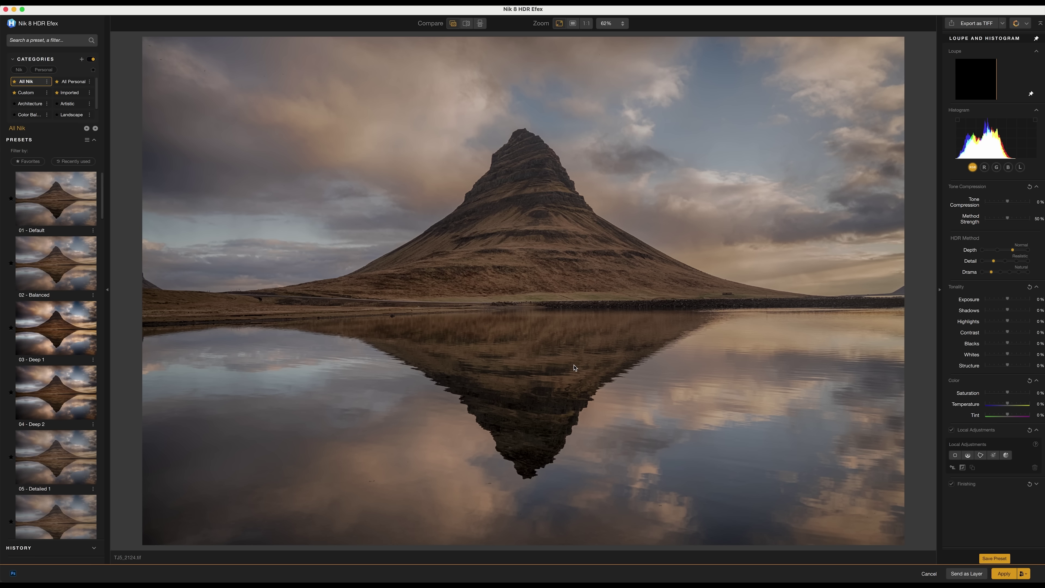
- Try presets 01 Default, 02 Balanced, 03 Deep 1, 34 Natural Dark, ending on 35 Natural Sharp
left_click(50, 209)
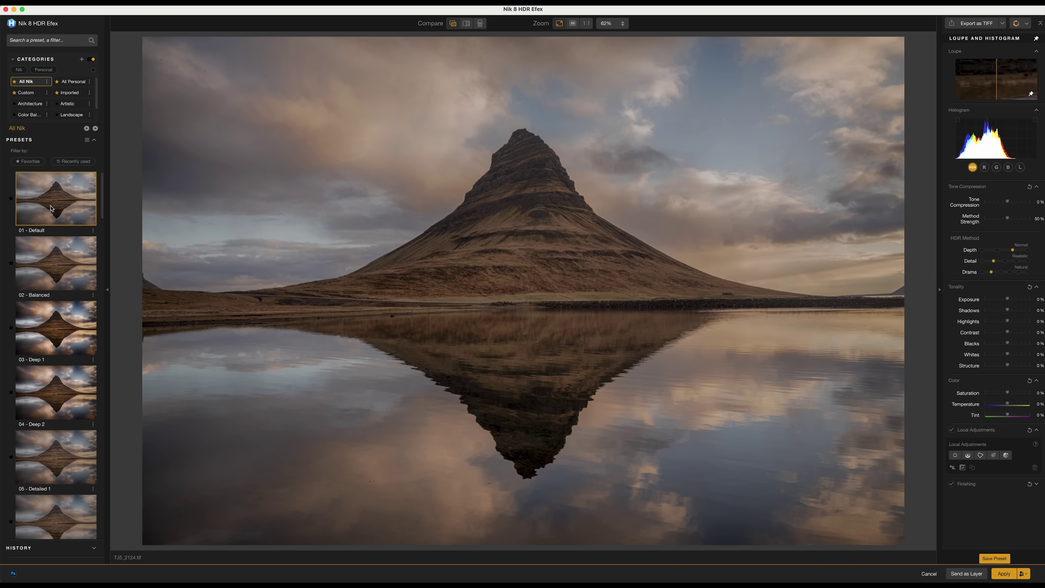
left_click(56, 261)
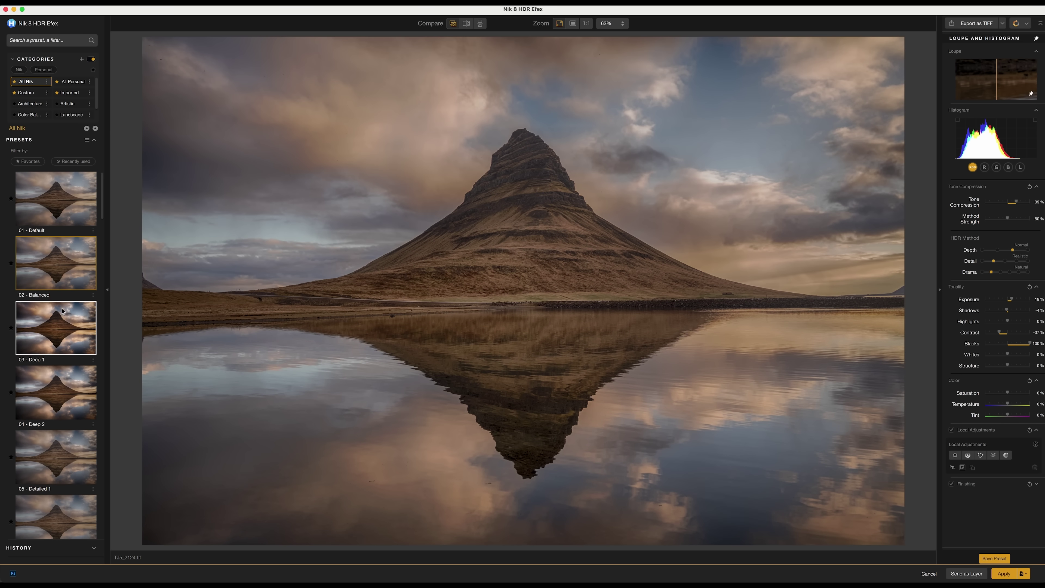
left_click(68, 330)
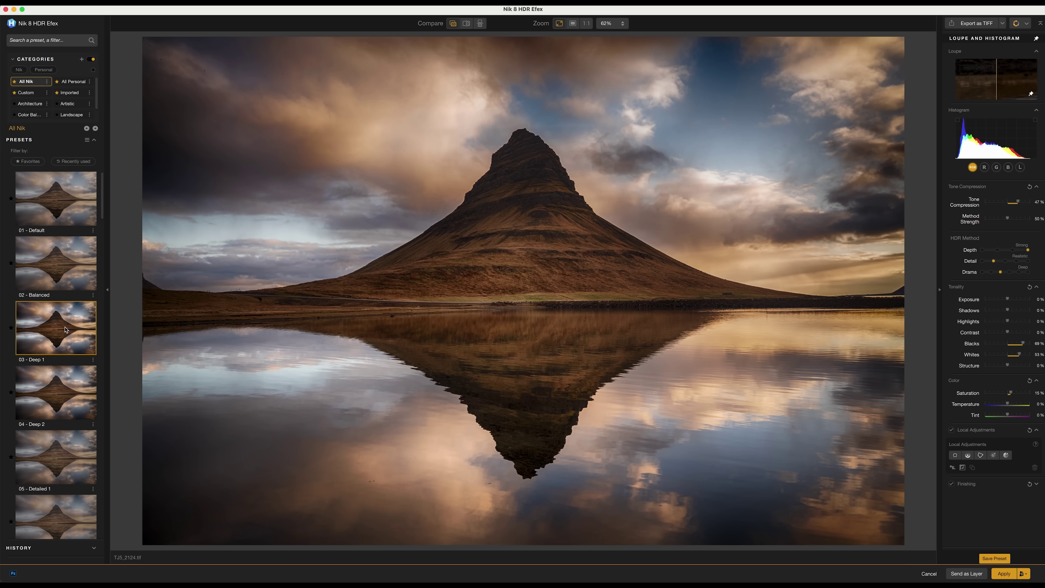
scroll(68, 328, "down", 15)
left_click(57, 393)
left_click(58, 460)
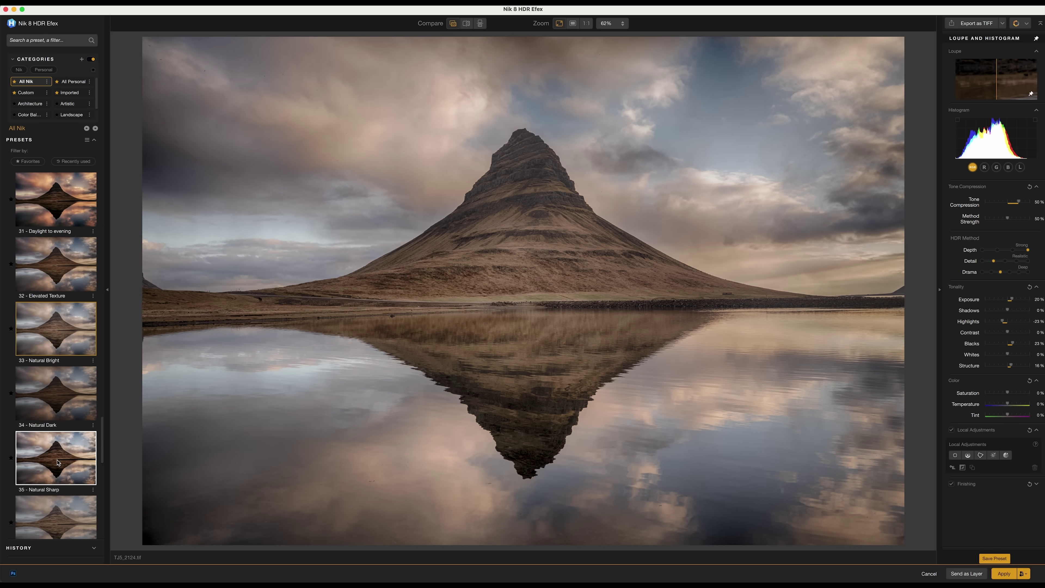
- Set HDR Method Depth to Off and Drama to Dingy
scroll(58, 461, "down", 4)
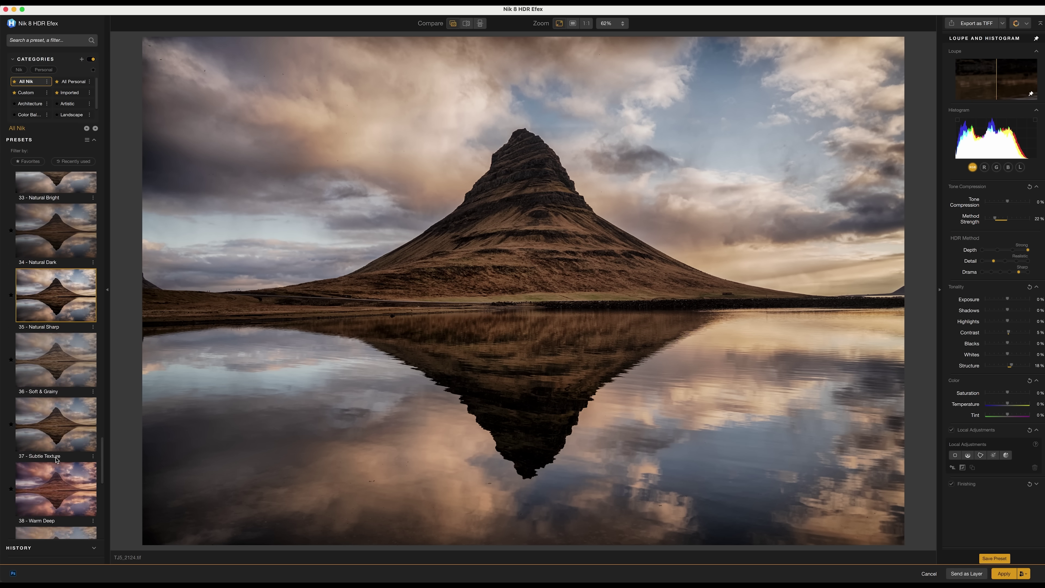
scroll(55, 460, "down", 5)
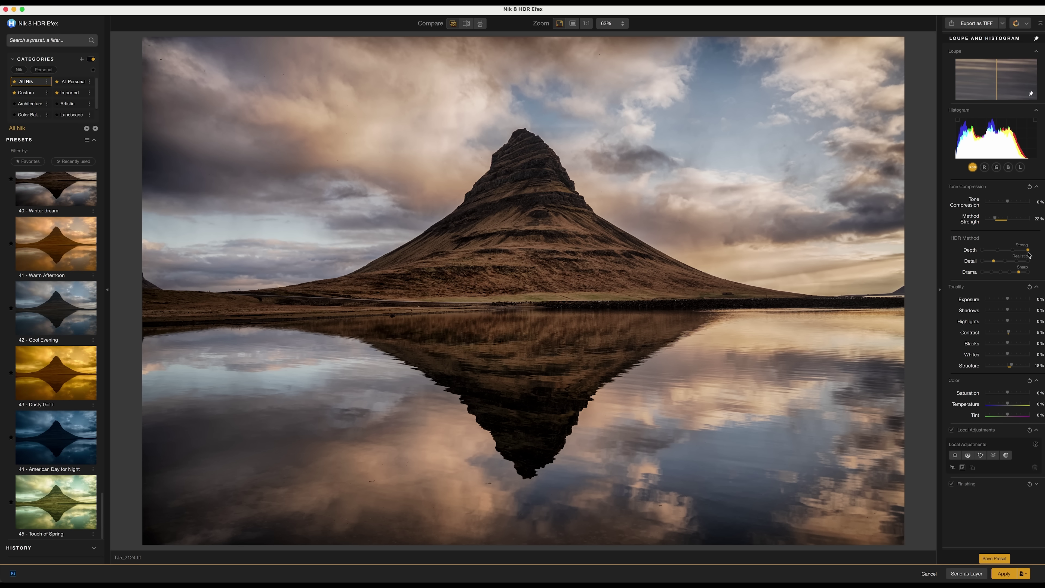
left_click_drag(1029, 254, 981, 256)
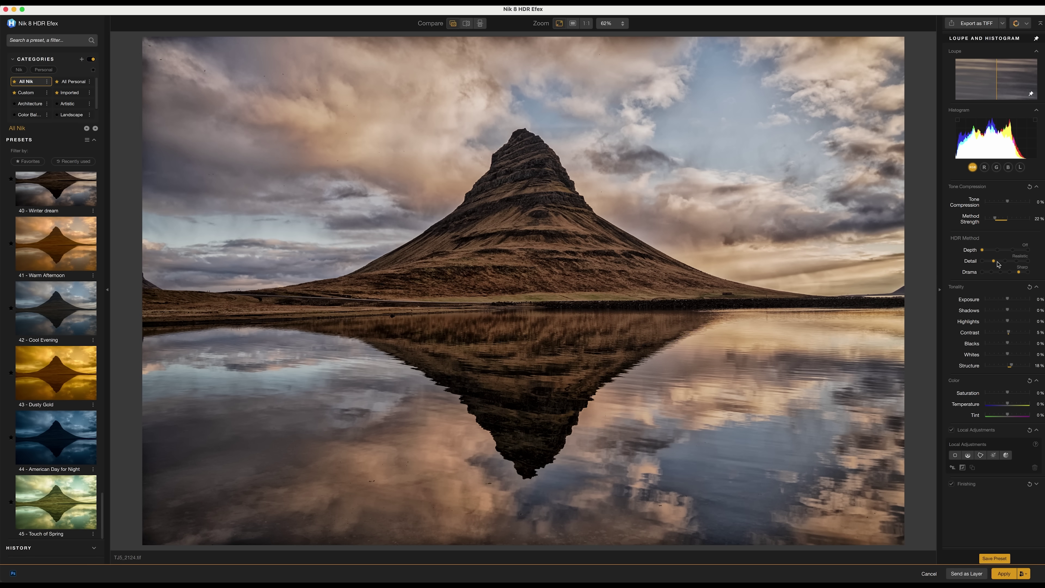
left_click_drag(1019, 272, 982, 272)
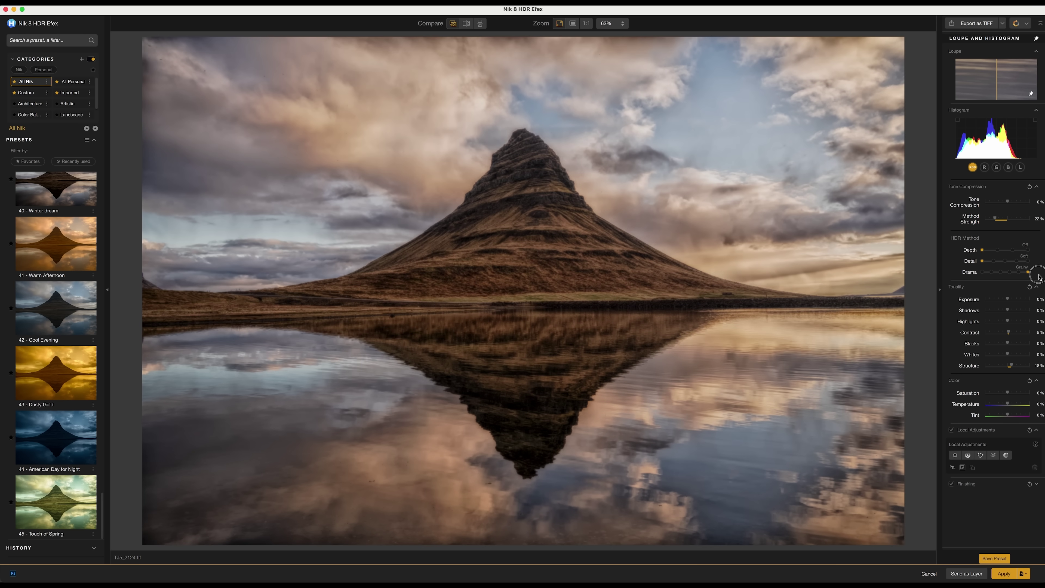
mouse_move(985, 274)
left_mouse_down()
mouse_move(1020, 276)
mouse_move(1002, 277)
left_mouse_up()
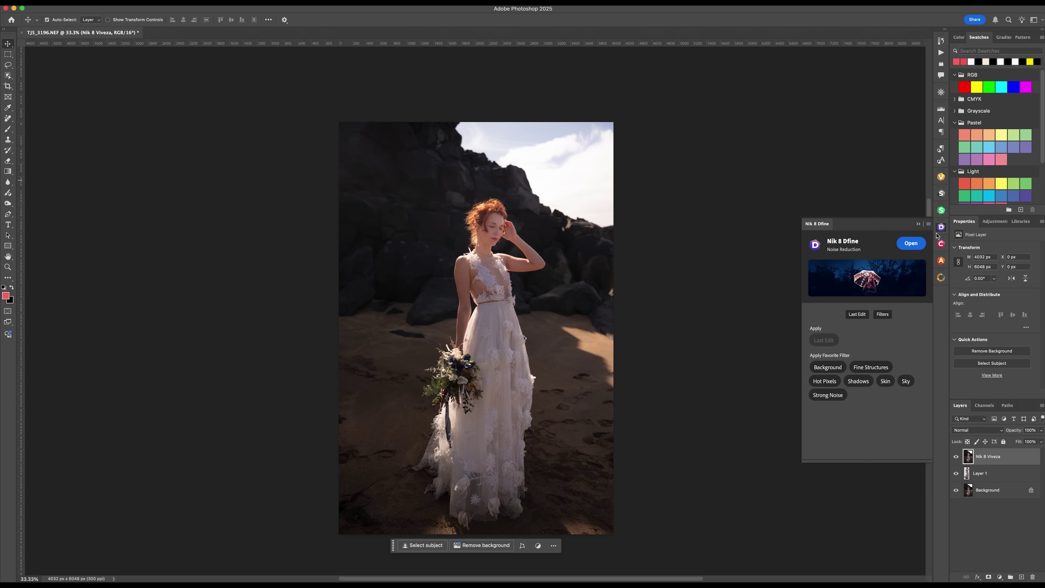
- Open the bride photo in Dfine and measure noise from a dark patch beside her
left_click(911, 243)
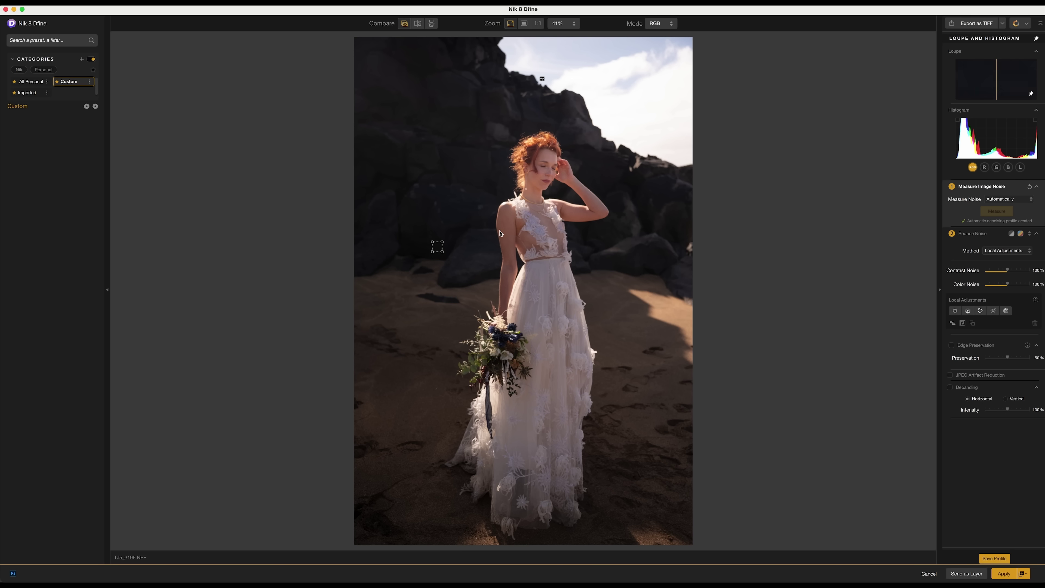
left_click_drag(437, 247, 391, 349)
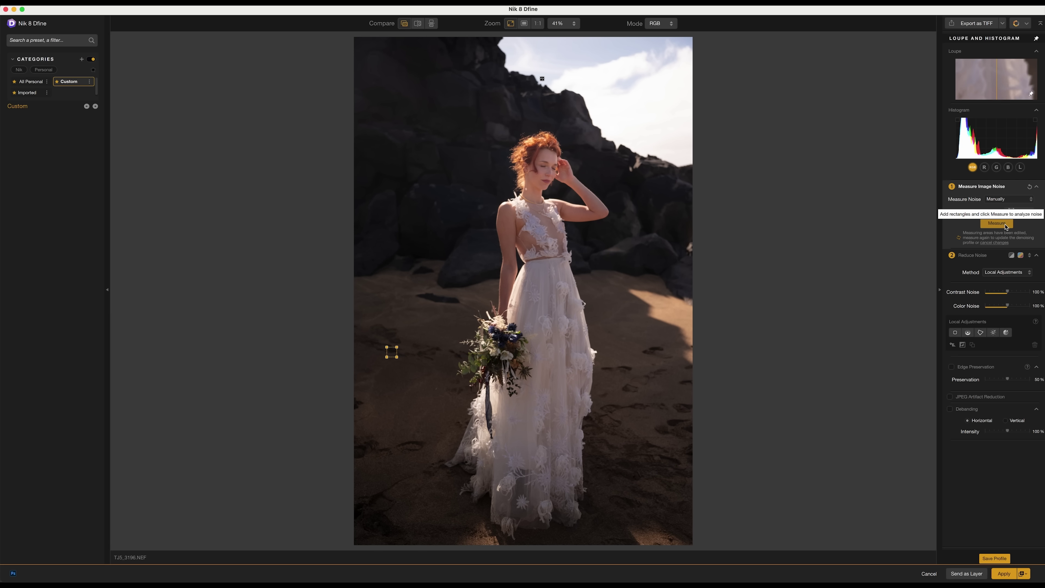
left_click(1005, 225)
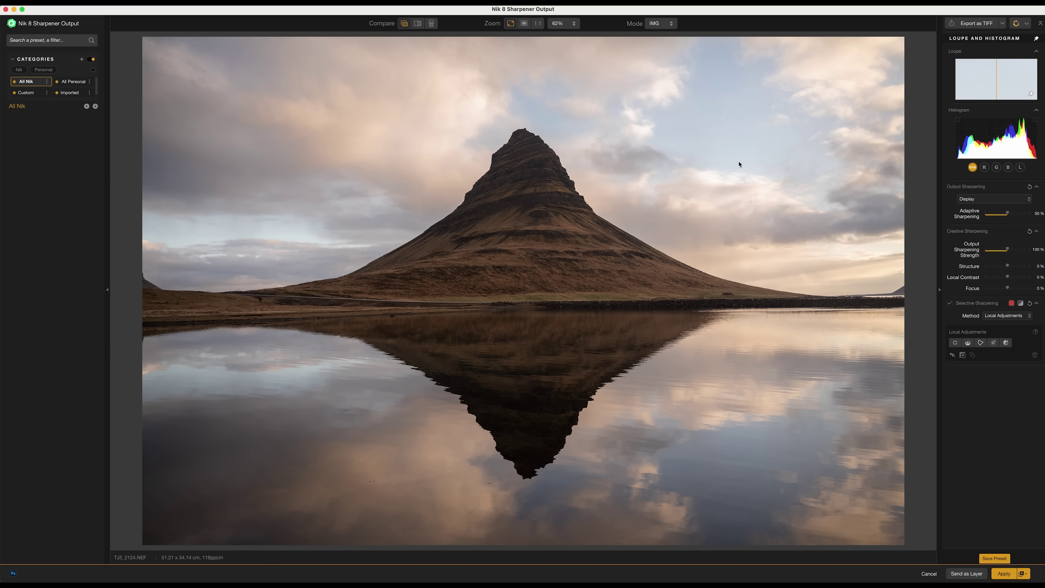
- Nudge the Adaptive Sharpening slider to fine-tune the sharpening amount
left_click(1006, 215)
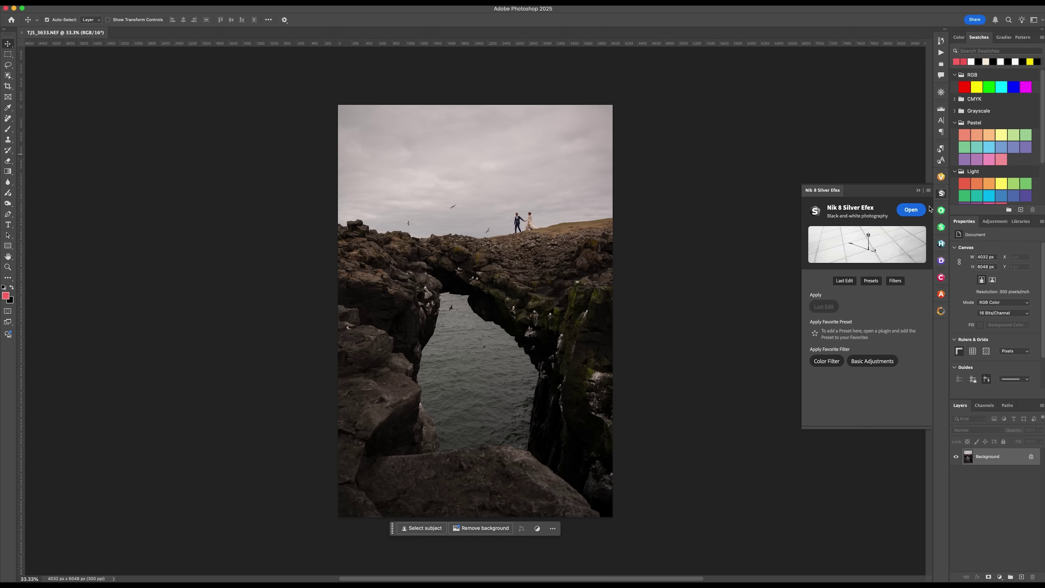
- Launch Silver Efex on the sea-arch photo and choose the Kodak Tri-X 400TX Pro film
left_click(911, 211)
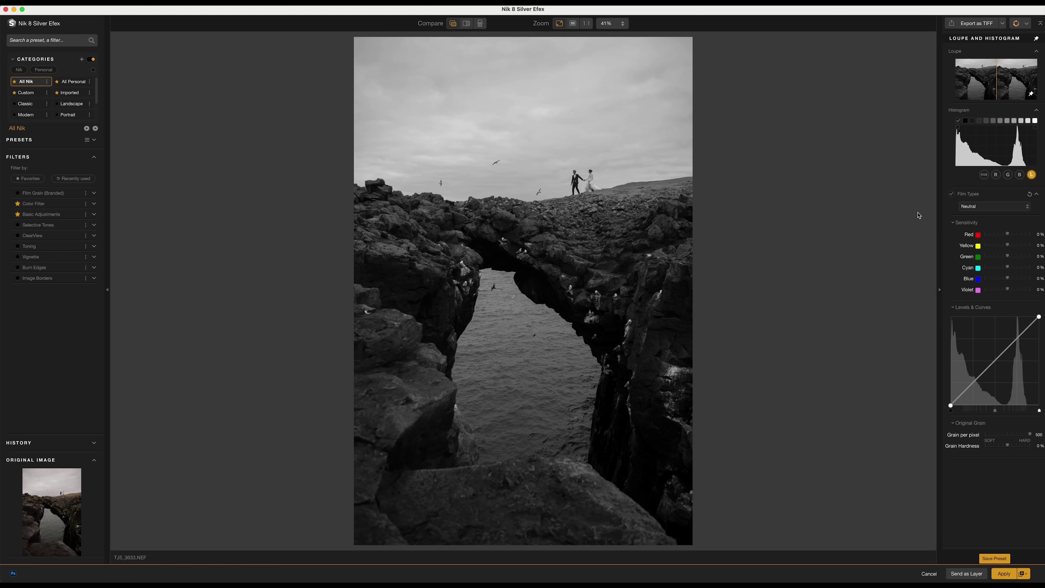
left_click(988, 207)
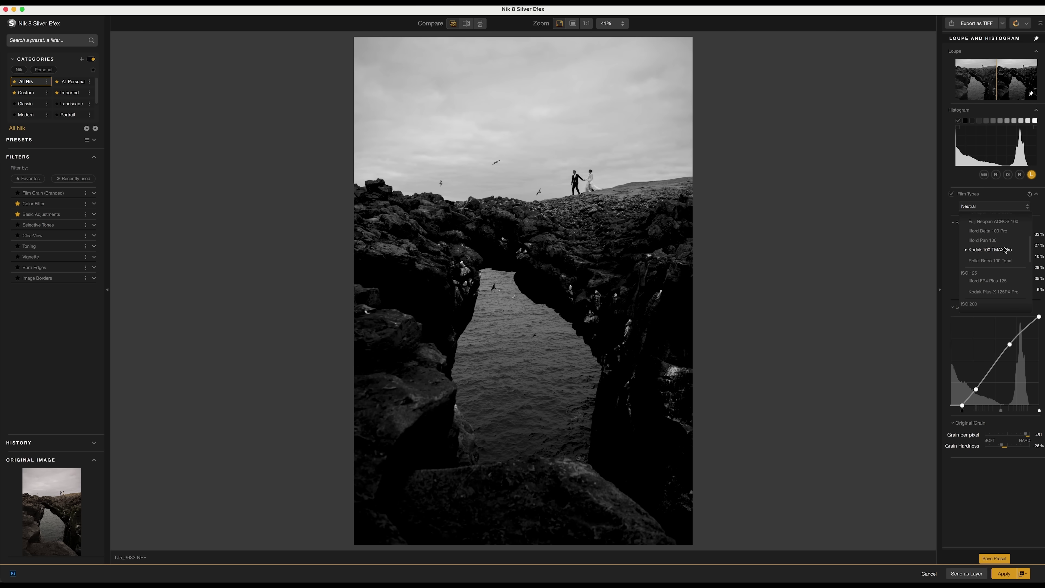
scroll(1004, 249, "down", 2)
scroll(1004, 250, "down", 4)
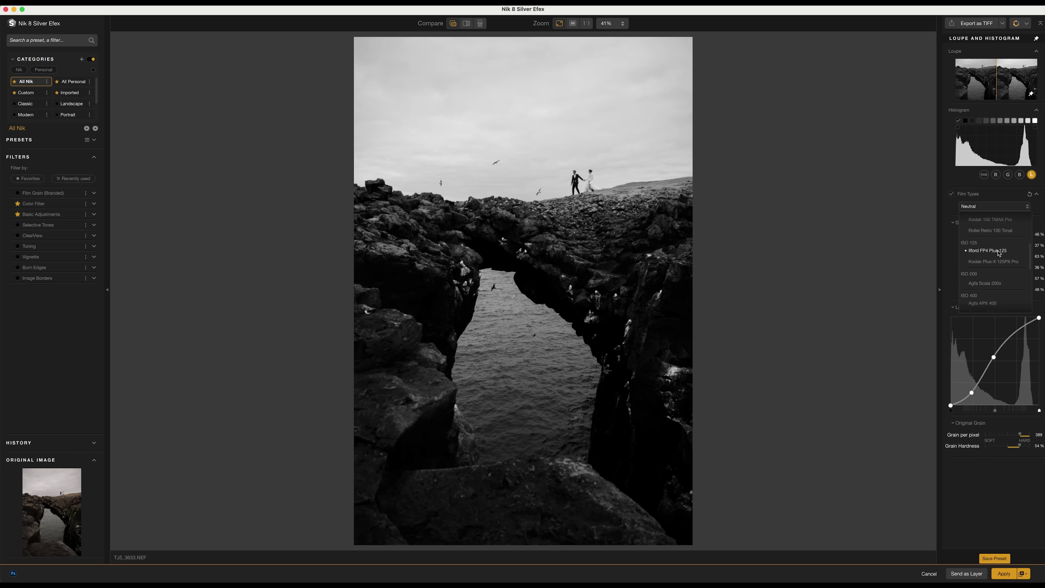
scroll(997, 252, "down", 3)
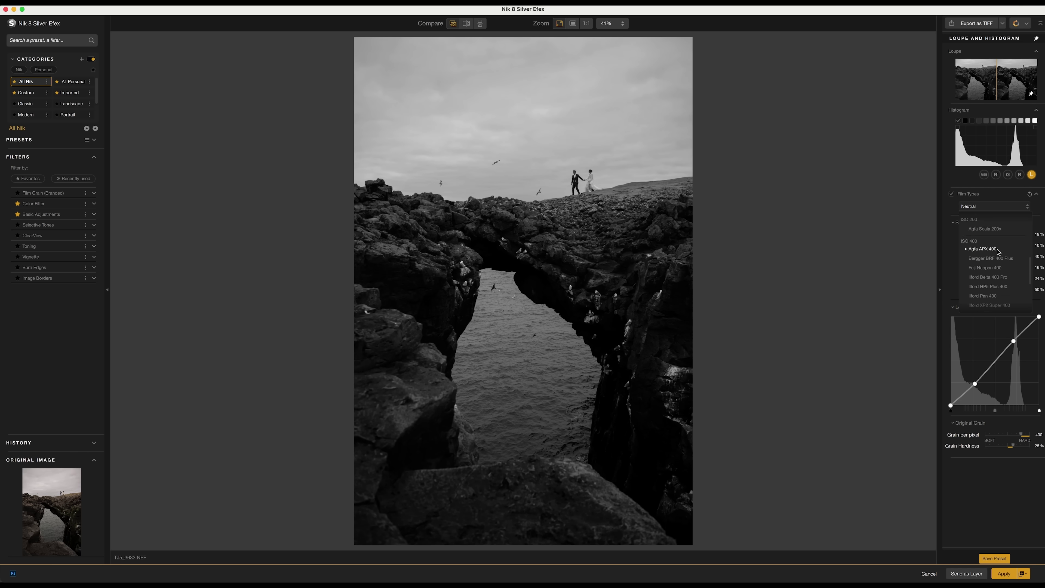
scroll(997, 252, "down", 5)
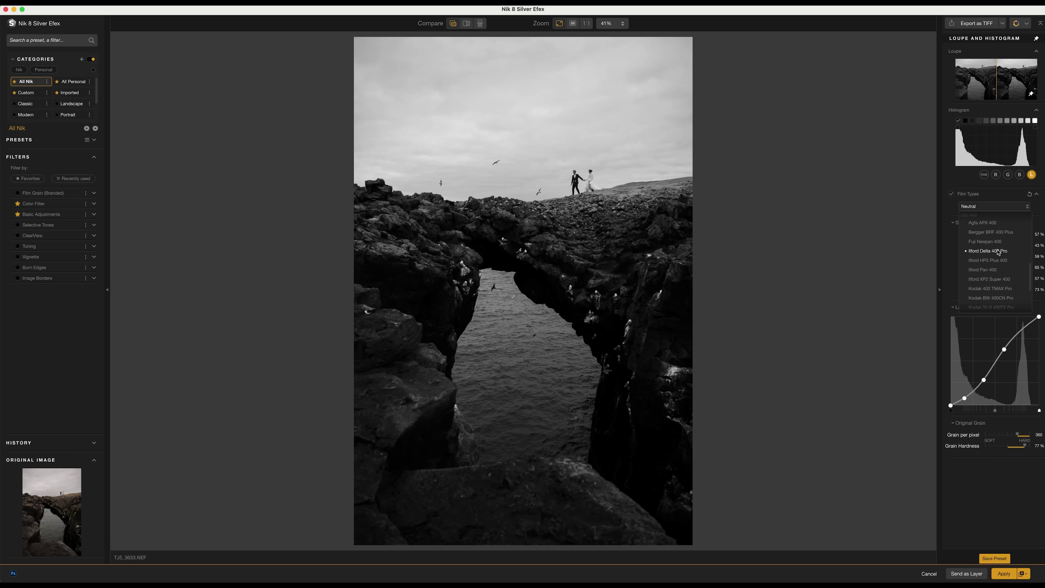
left_click(1001, 266)
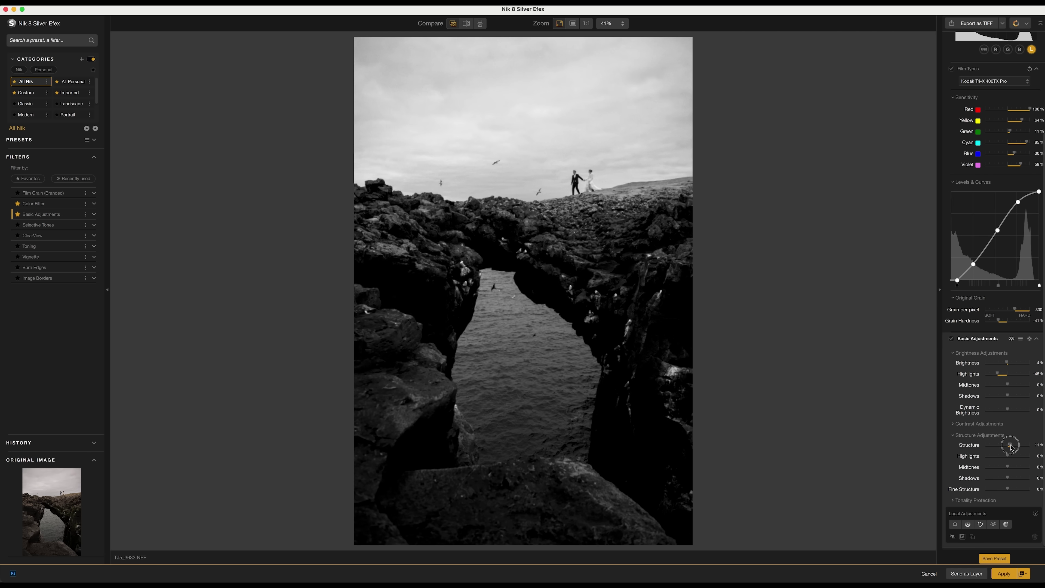
- Raise fine structure to 44%, set Brightness -33%, lift dynamic brightness, and darken along a diagonal control line
left_click(1015, 446)
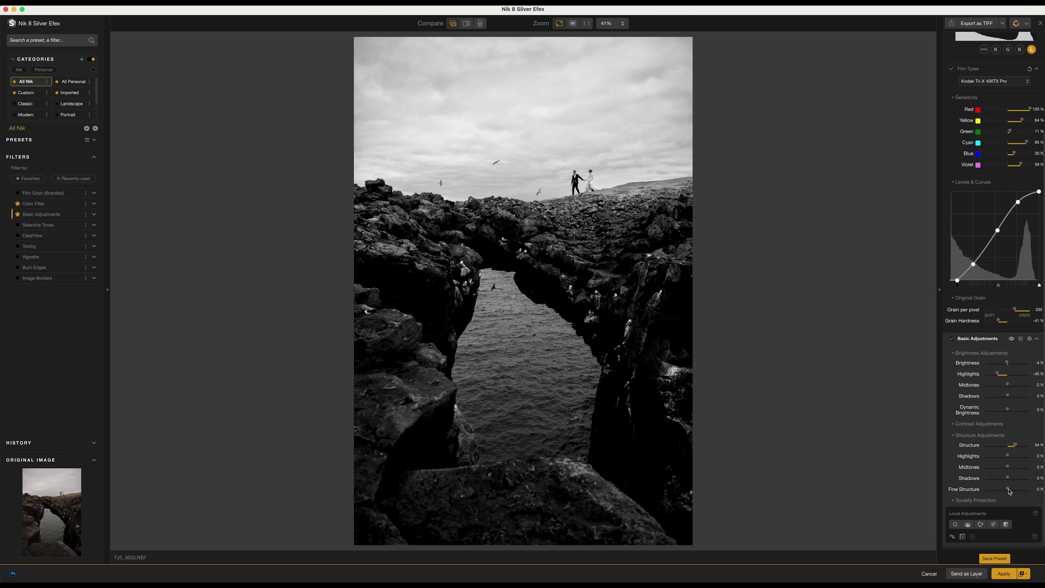
left_click_drag(1008, 490, 1017, 490)
left_click_drag(1006, 363, 1001, 362)
left_click_drag(1007, 409, 1020, 414)
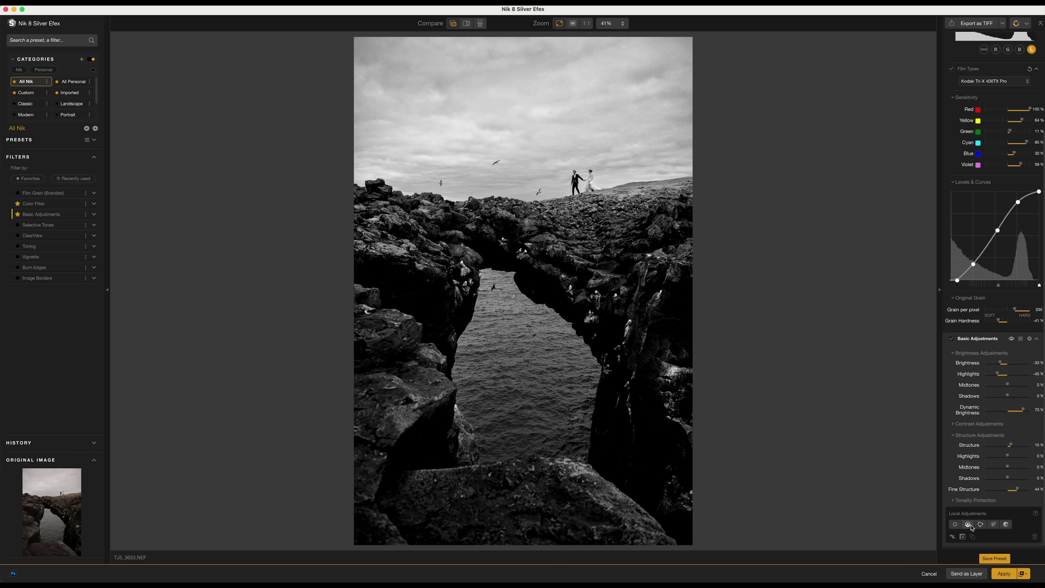
left_click_drag(491, 239, 682, 358)
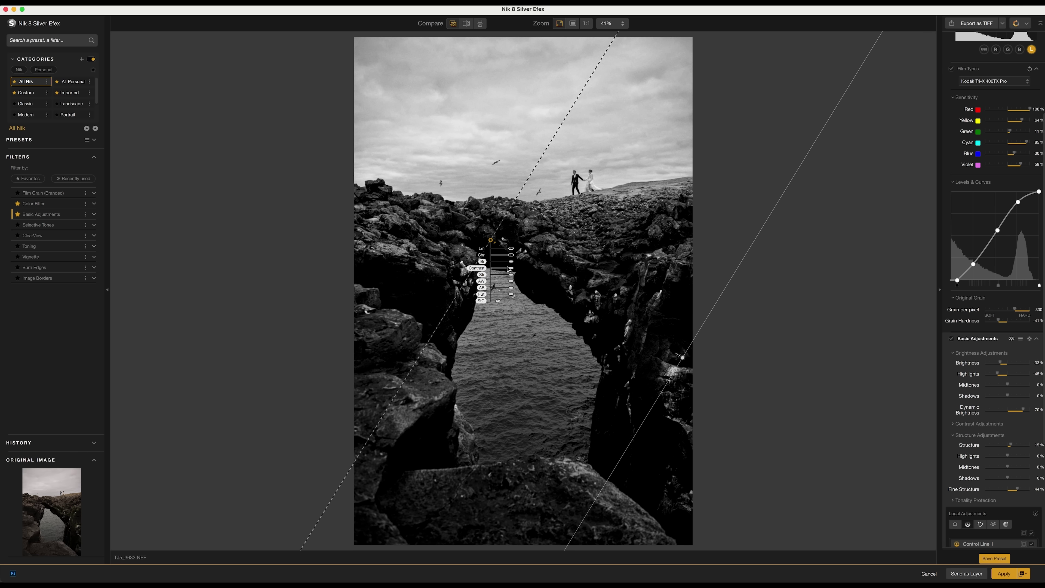
left_click_drag(511, 261, 504, 265)
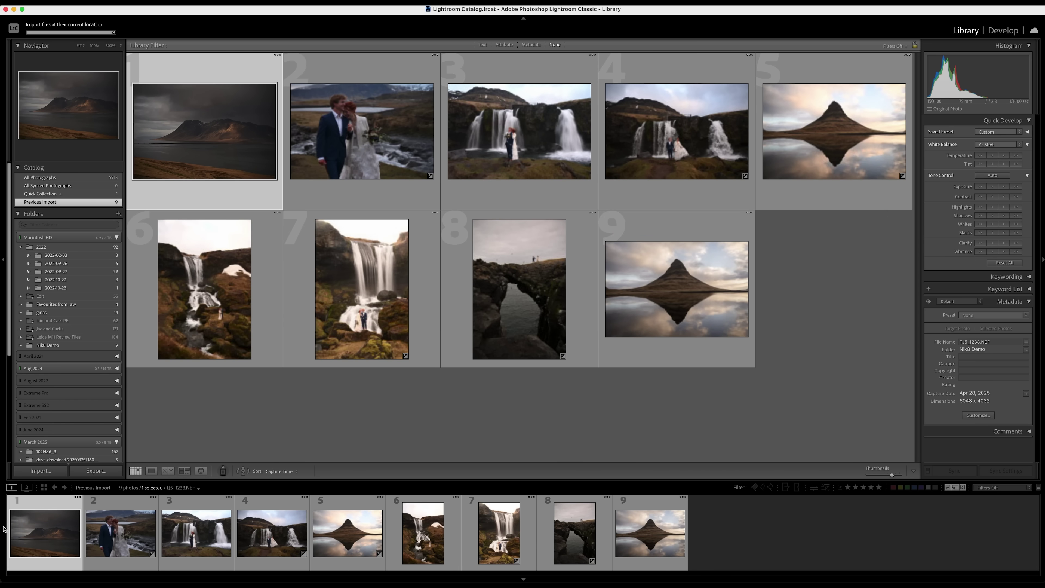
- Open the dark mountain photo TJS_1238.NEF enlarged in the Develop module
double_click(197, 128)
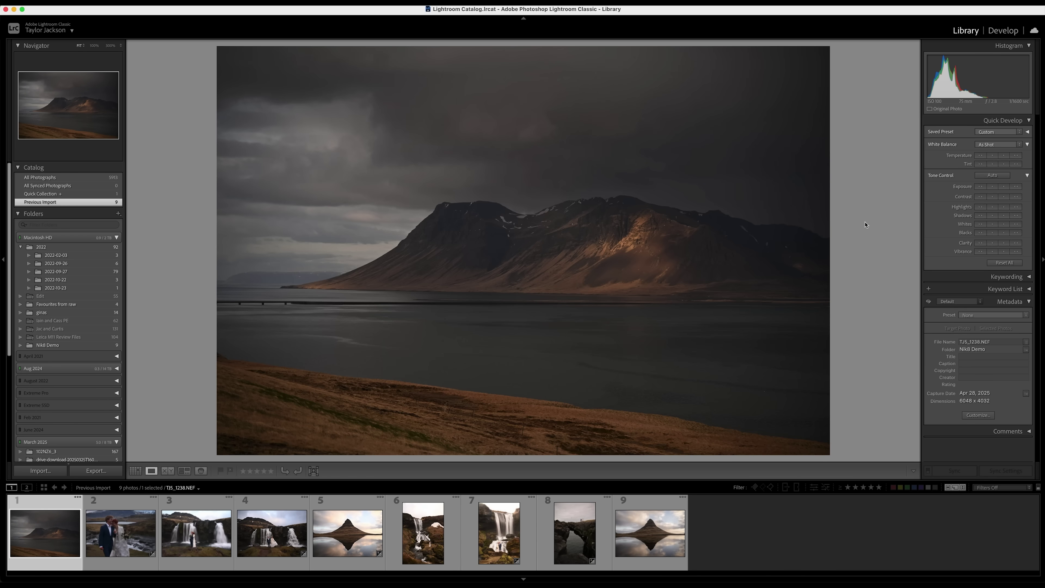
key("d")
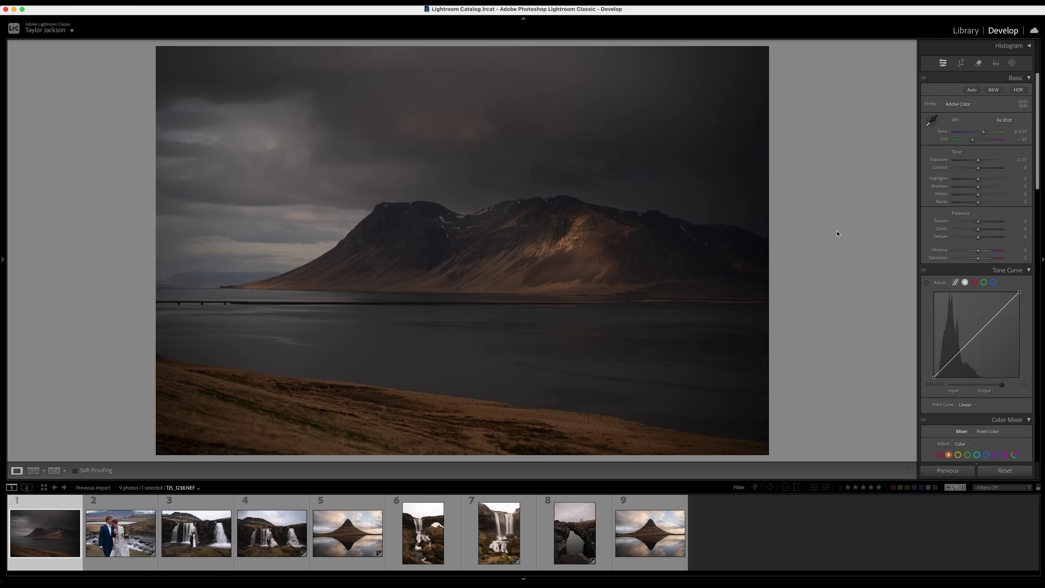
- Show the histogram, enable lens profile corrections, and brighten the photo to Exposure +1.60, Highlights -48
left_click(1001, 47)
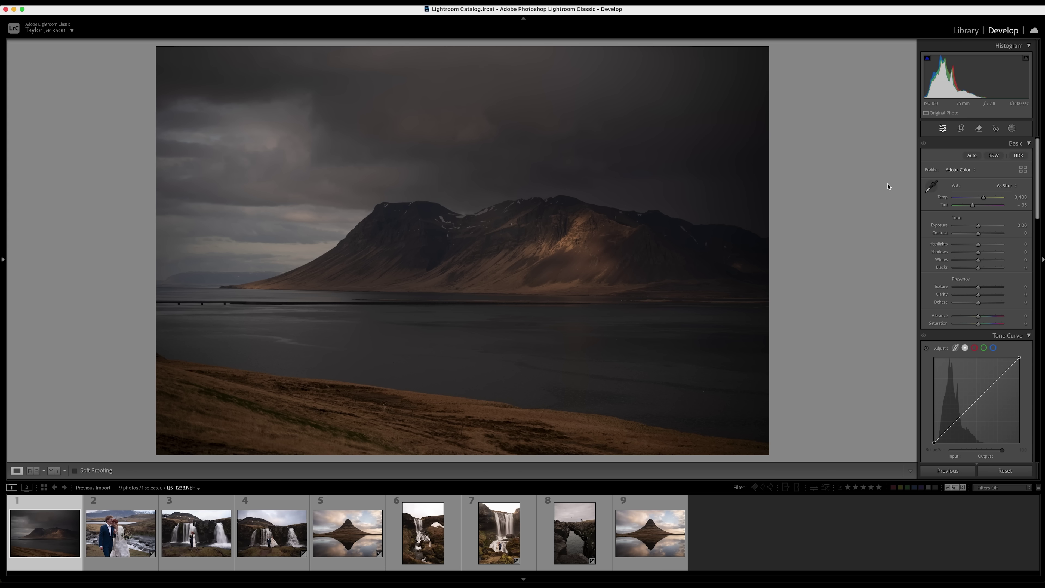
scroll(975, 288, "down", 15)
left_click(936, 341)
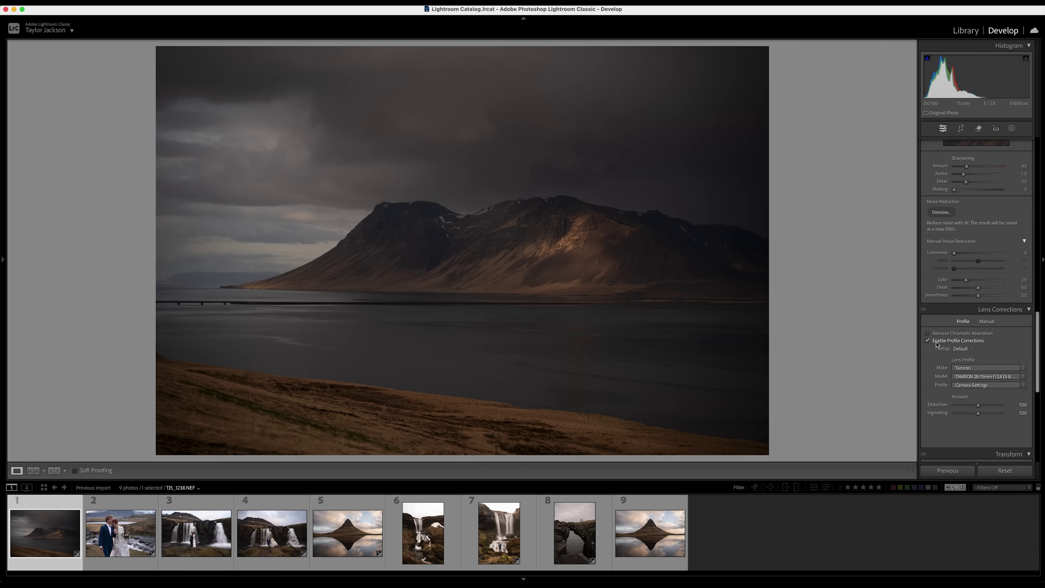
left_click(928, 341)
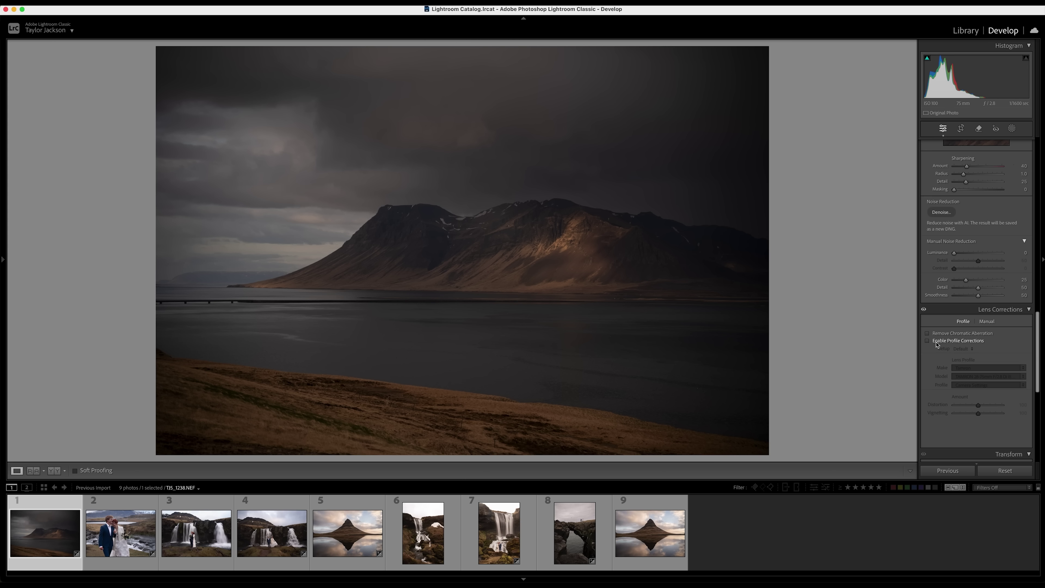
left_click(936, 345)
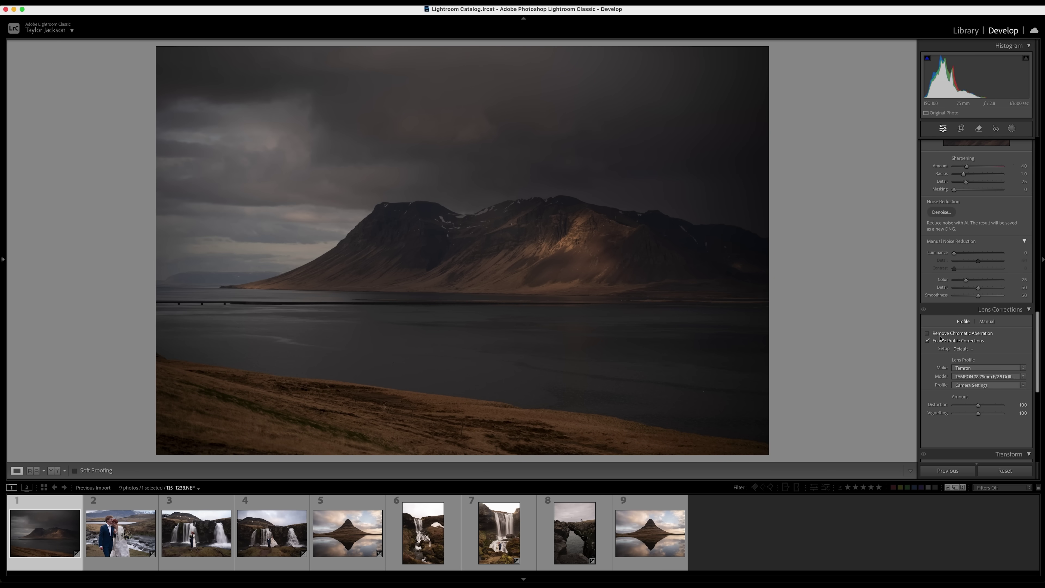
scroll(941, 337, "up", 10)
left_click_drag(979, 226, 976, 267)
- Send a copy of the mountain photo with Lightroom adjustments to Nik 8 Silver Efex
right_click(42, 529)
mouse_move(82, 362)
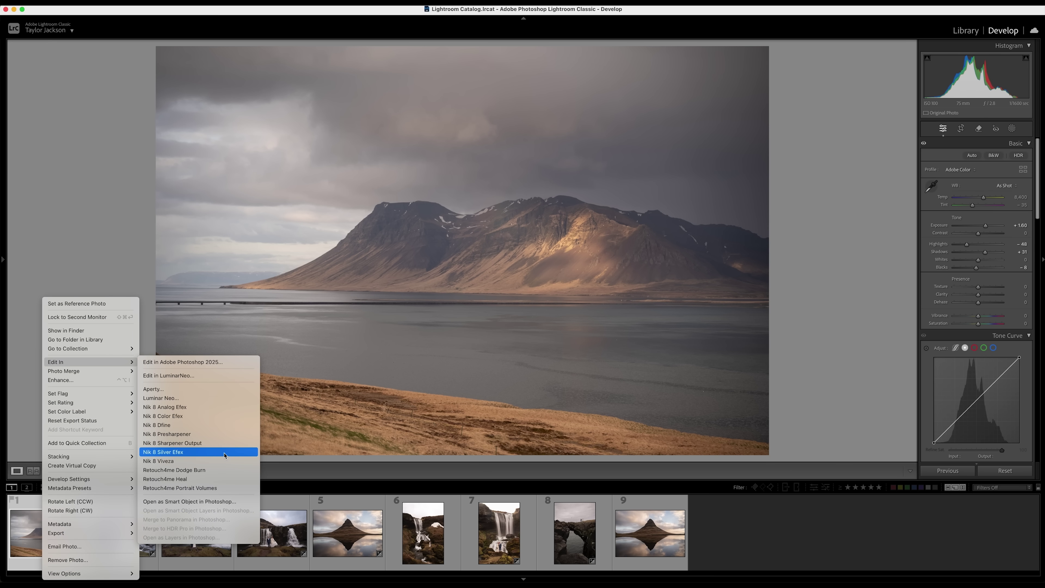
left_click(224, 452)
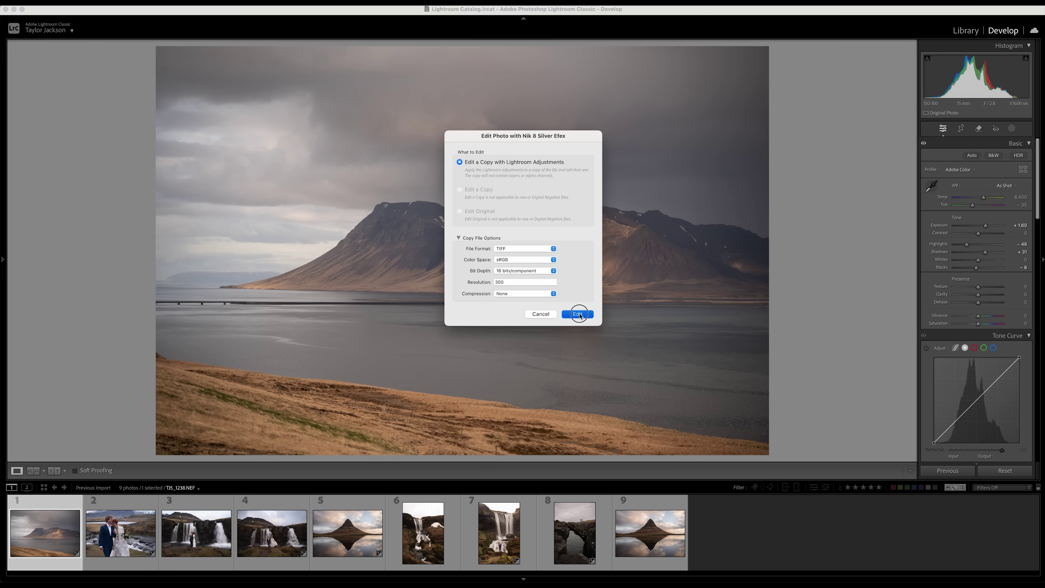
left_click(579, 314)
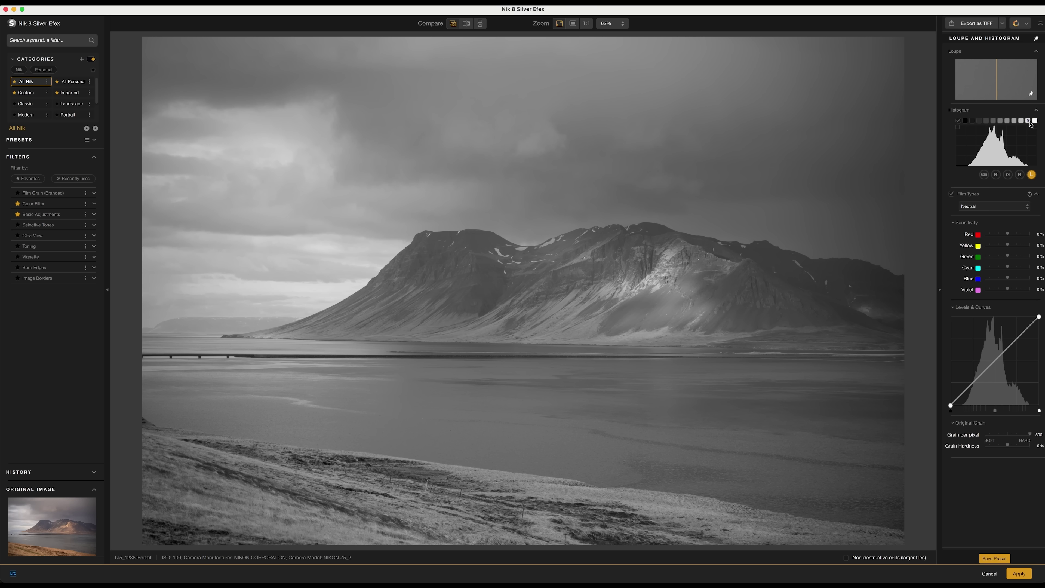
- Preview the bright tonal zones on the image with the histogram zone overlay
left_click(1014, 121)
left_click(1007, 121)
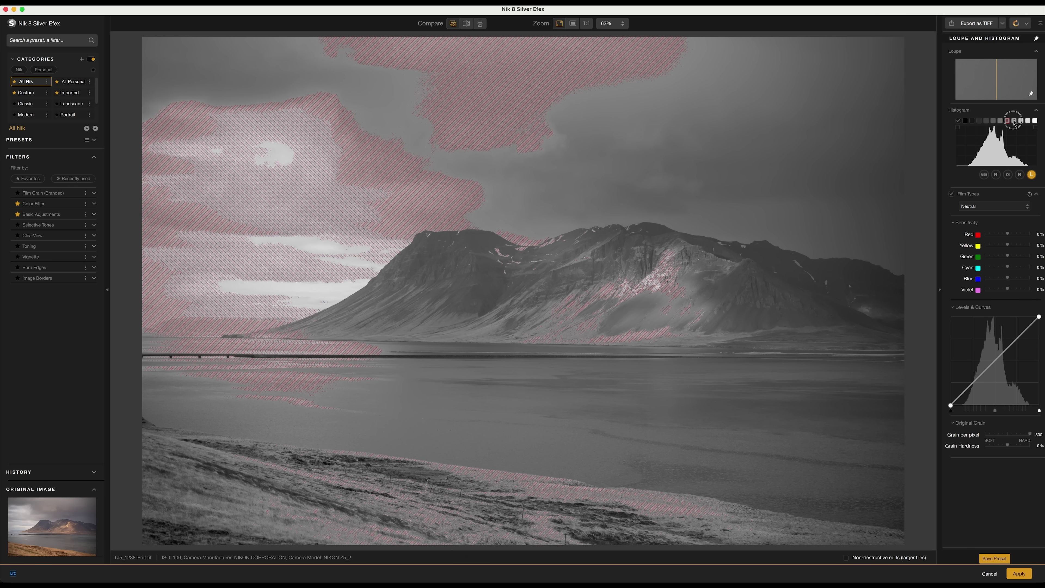
left_click(1021, 121)
left_click(1028, 121)
left_click(1035, 120)
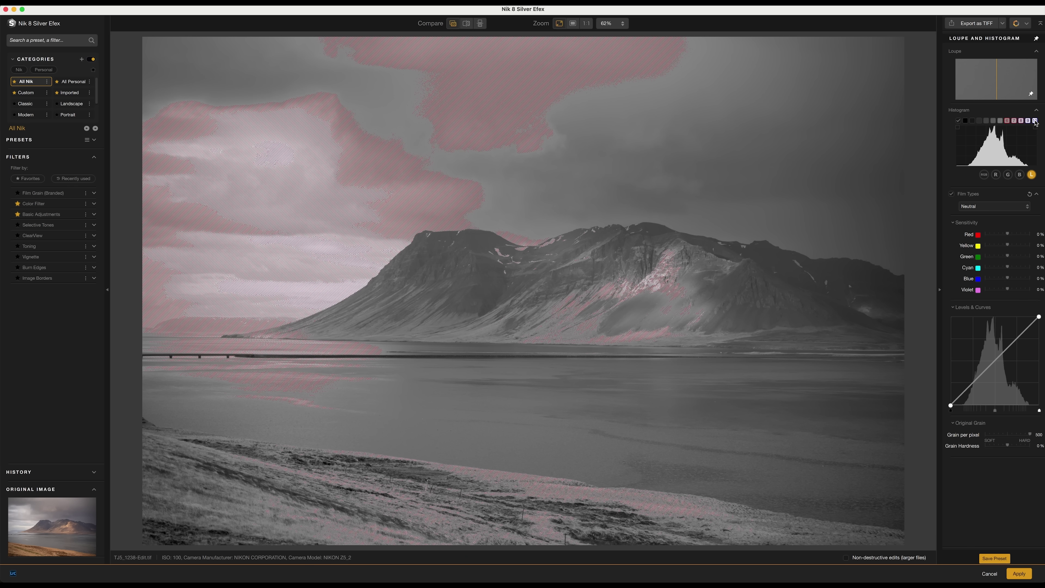
mouse_move(979, 125)
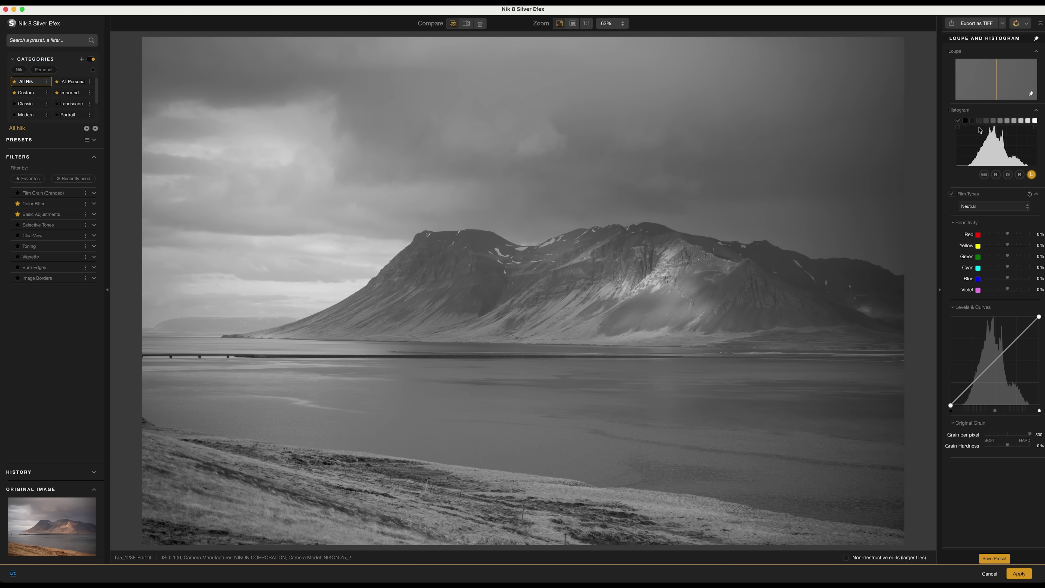
- Switch the histogram to RGB channels, preview a midtone zone, and add a Color Filter
left_click(985, 175)
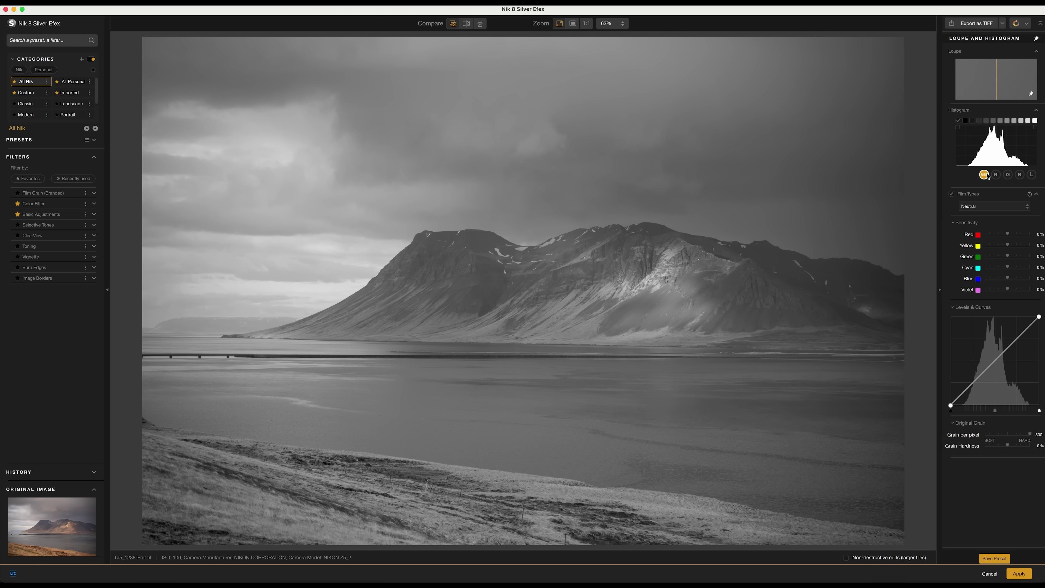
left_click(1007, 122)
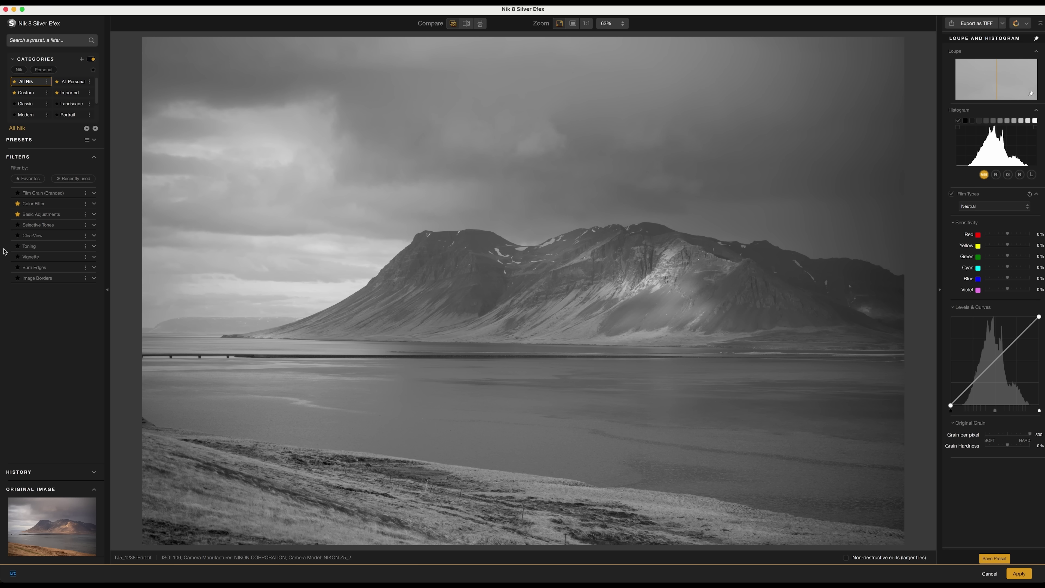
left_click(36, 205)
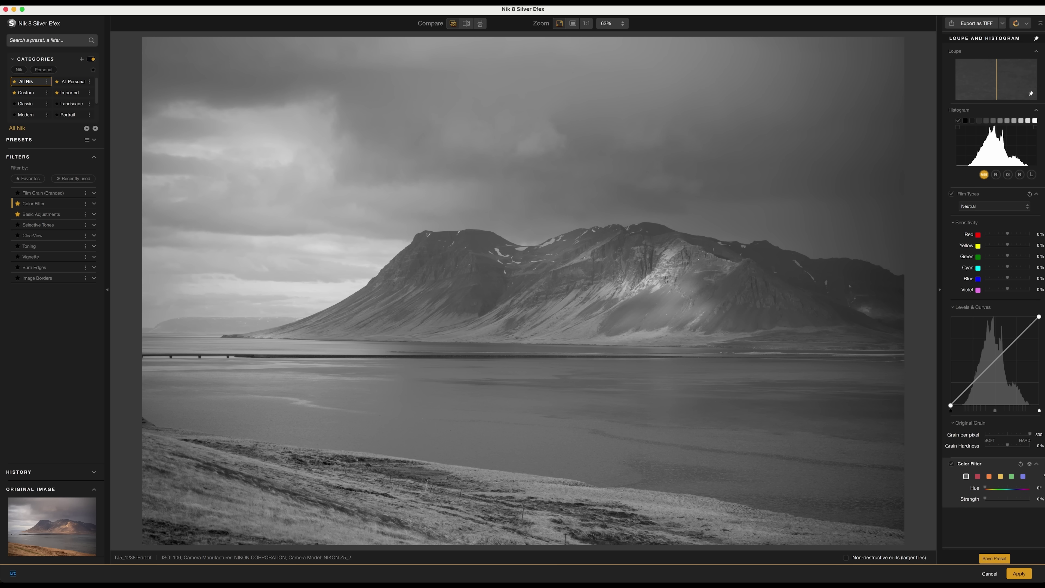
- Compare red, green, blue, no, orange and yellow colour filters, ending on full-strength green
left_click(978, 477)
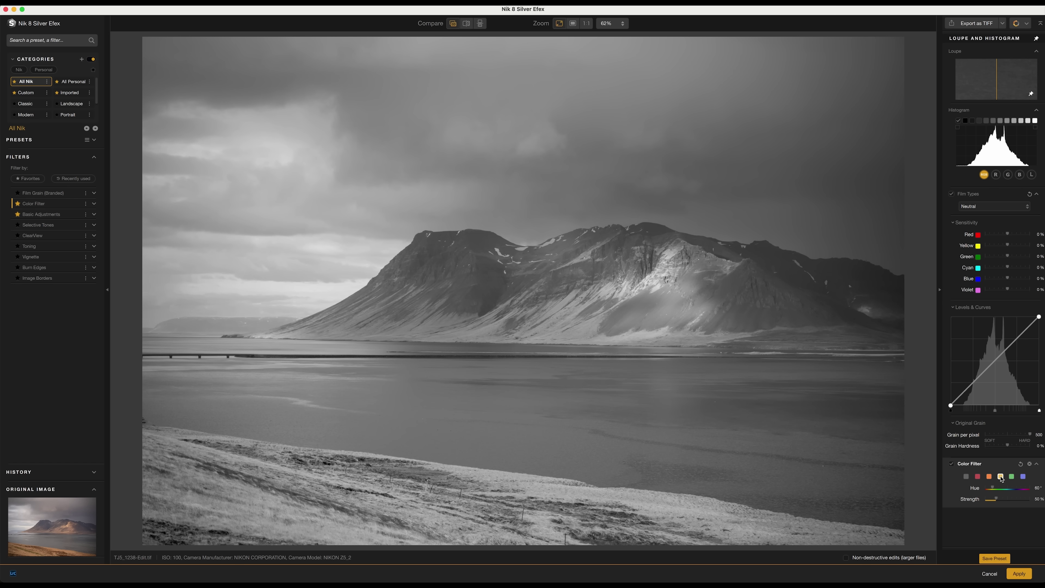
left_click(1012, 478)
left_click(1023, 477)
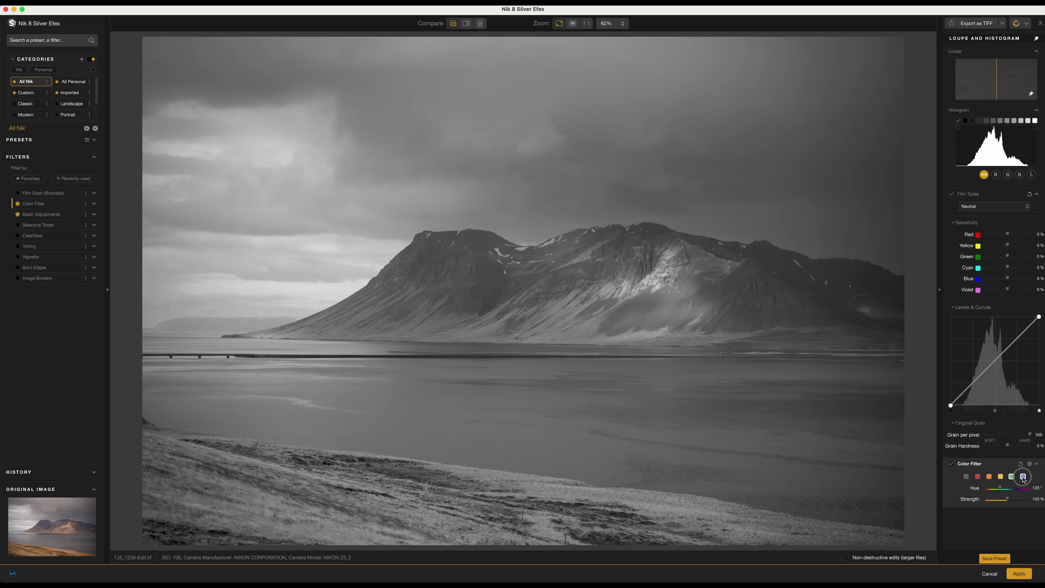
left_click(966, 477)
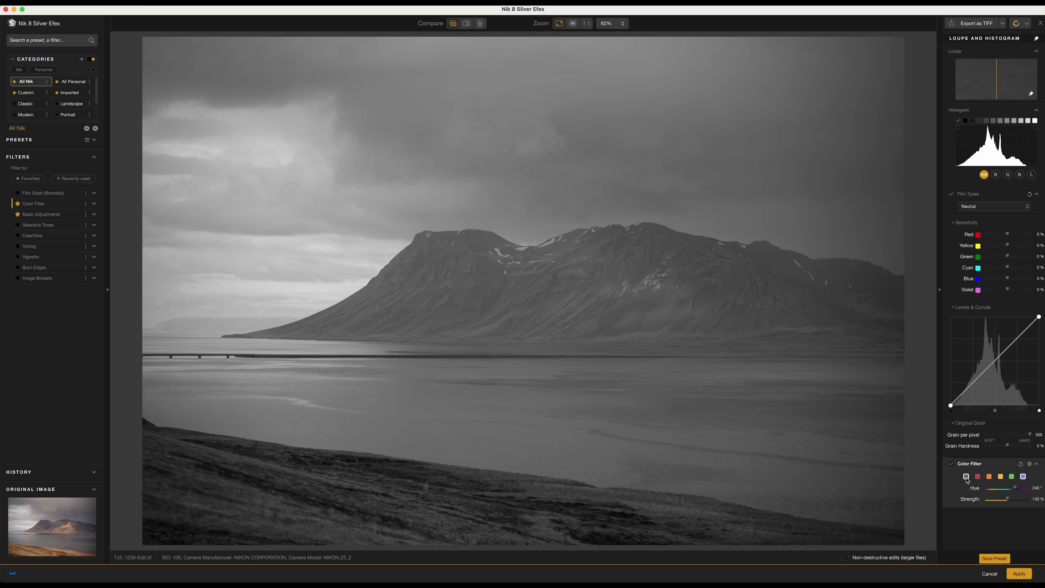
left_click(978, 477)
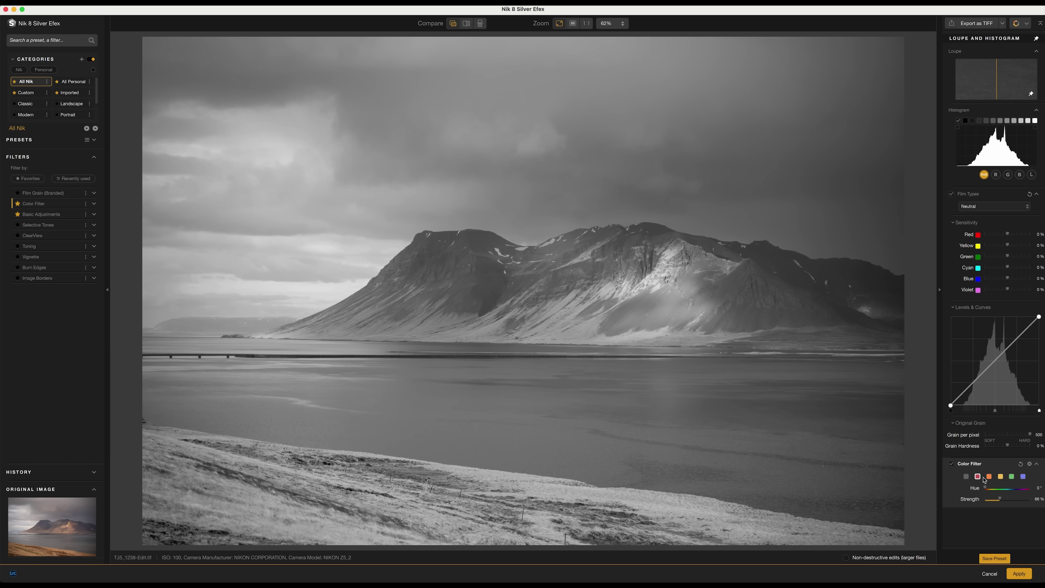
left_click(989, 477)
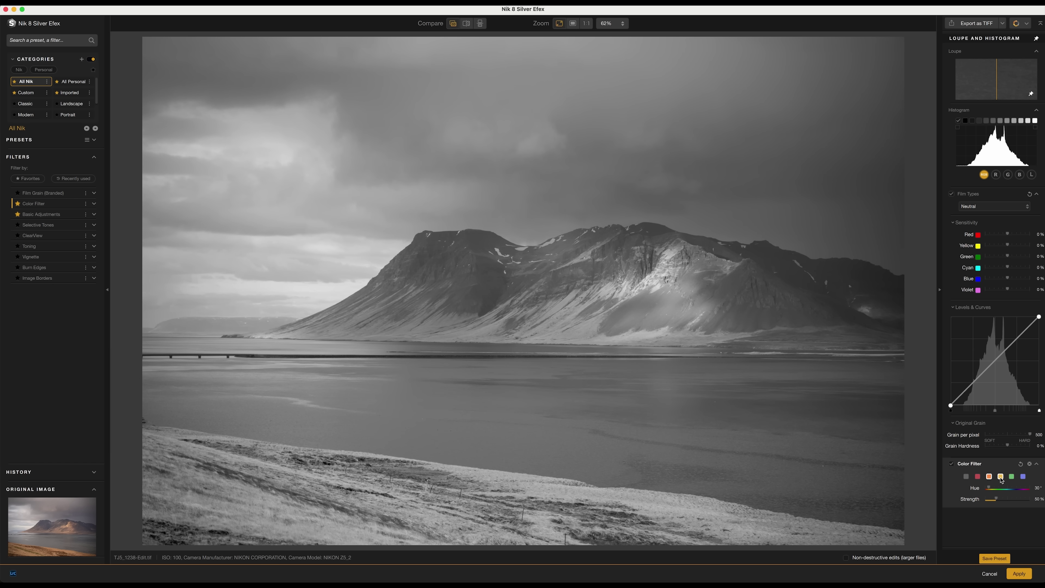
left_click(1001, 477)
left_click(1012, 476)
left_click(990, 206)
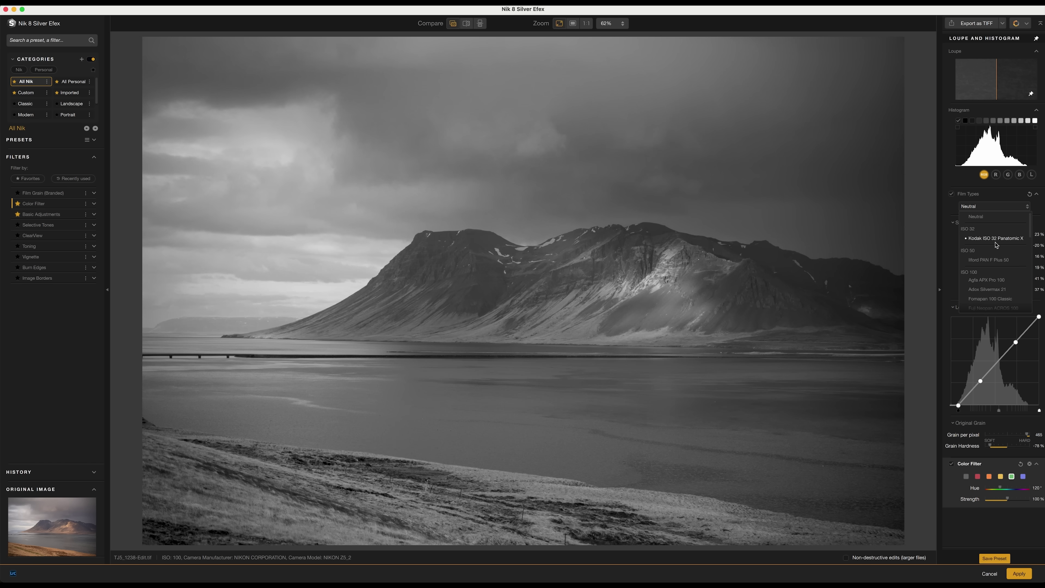
- Choose the Kodak Tri-X 400TX Pro film type and lower cyan sensitivity to 42%
scroll(996, 247, "down", 3)
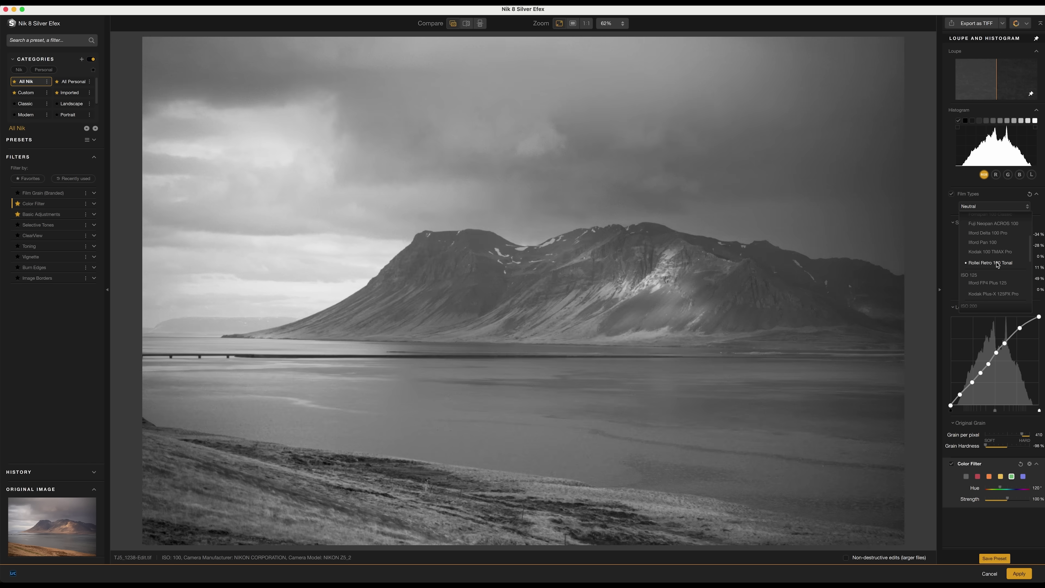
scroll(997, 265, "down", 5)
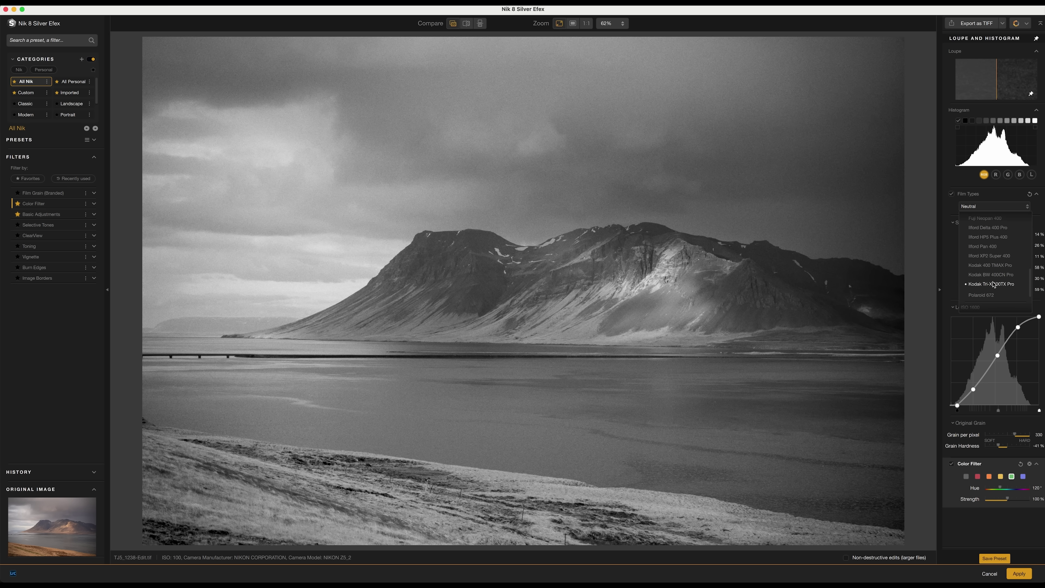
left_click(992, 284)
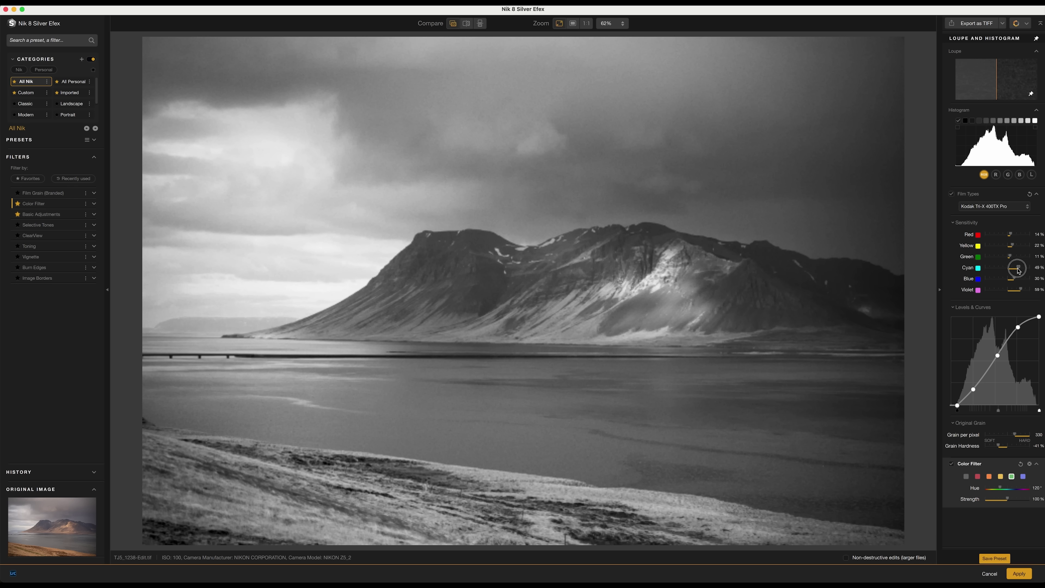
left_click_drag(1020, 268, 1024, 292)
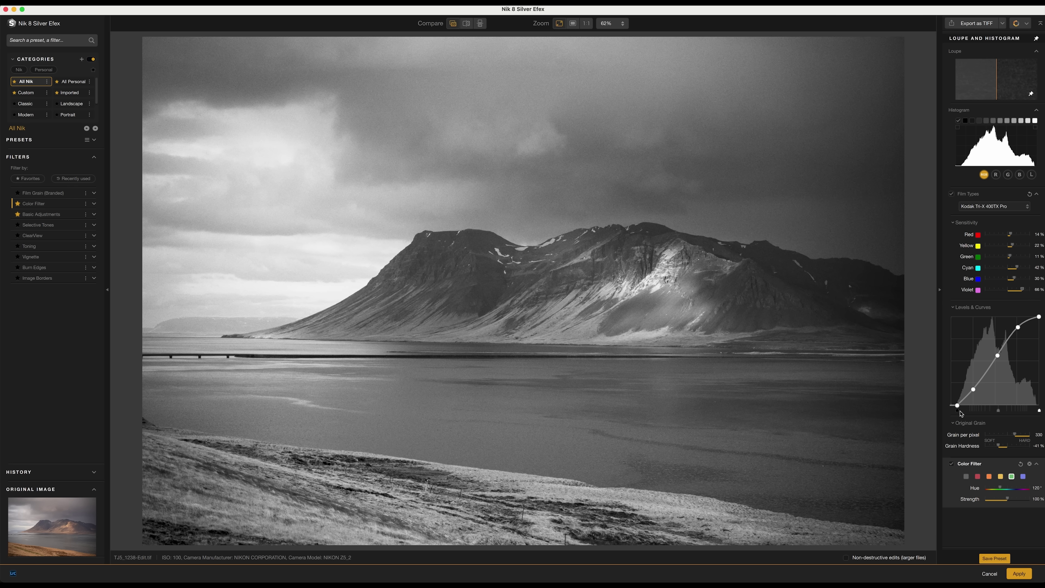
- Lift the black point of the Levels & Curves curve
mouse_move(957, 406)
left_mouse_down()
mouse_move(967, 366)
mouse_move(983, 387)
mouse_move(957, 407)
left_mouse_up()
- Add Basic Adjustments with Dynamic Brightness 22% and Soft Contrast 62%
left_click(49, 214)
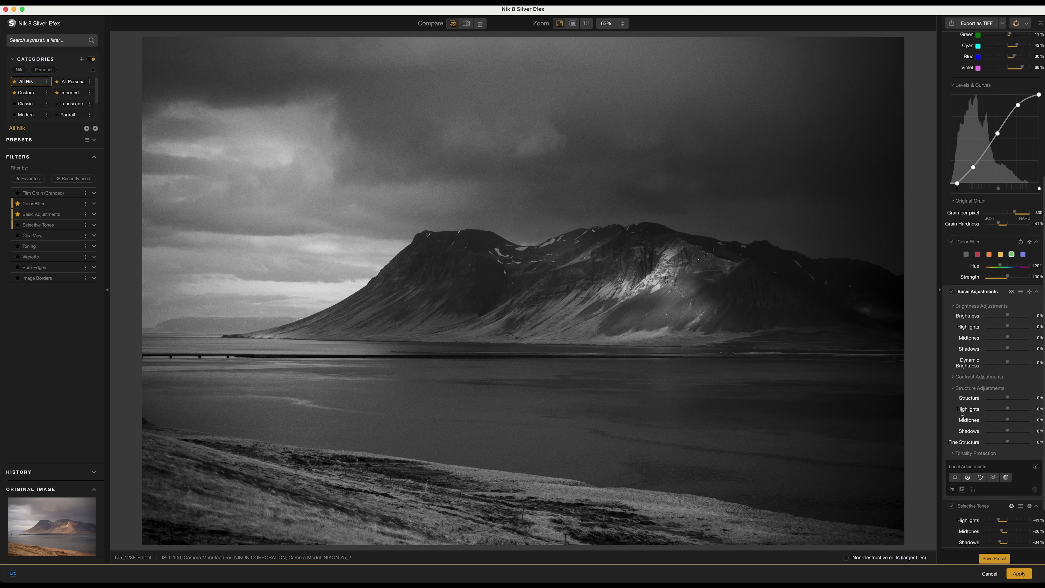
scroll(961, 374, "down", 1)
left_click_drag(1007, 310, 1013, 311)
scroll(1004, 309, "down", 1)
left_click(983, 304)
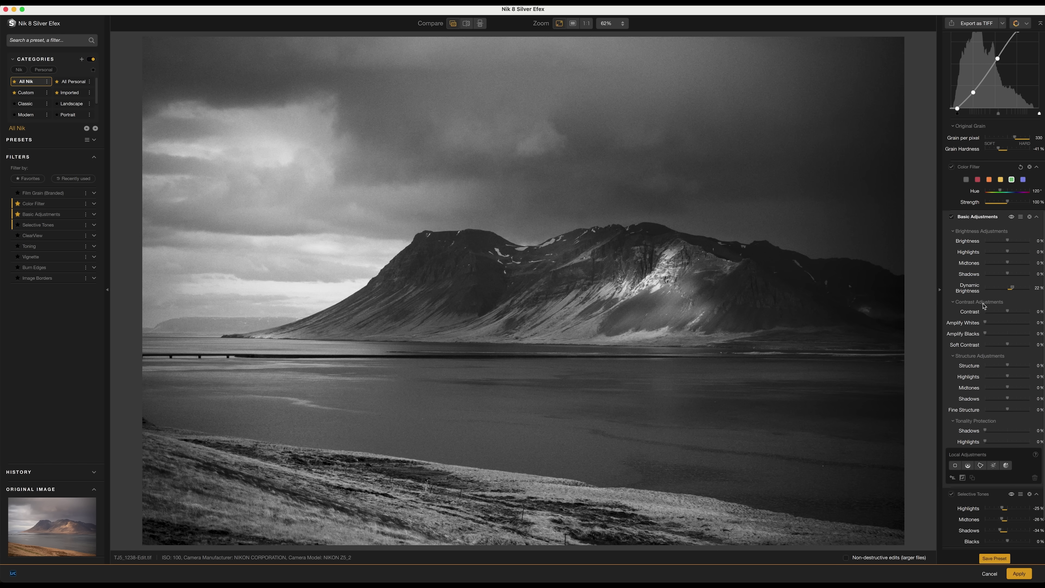
left_click_drag(1008, 347, 1021, 346)
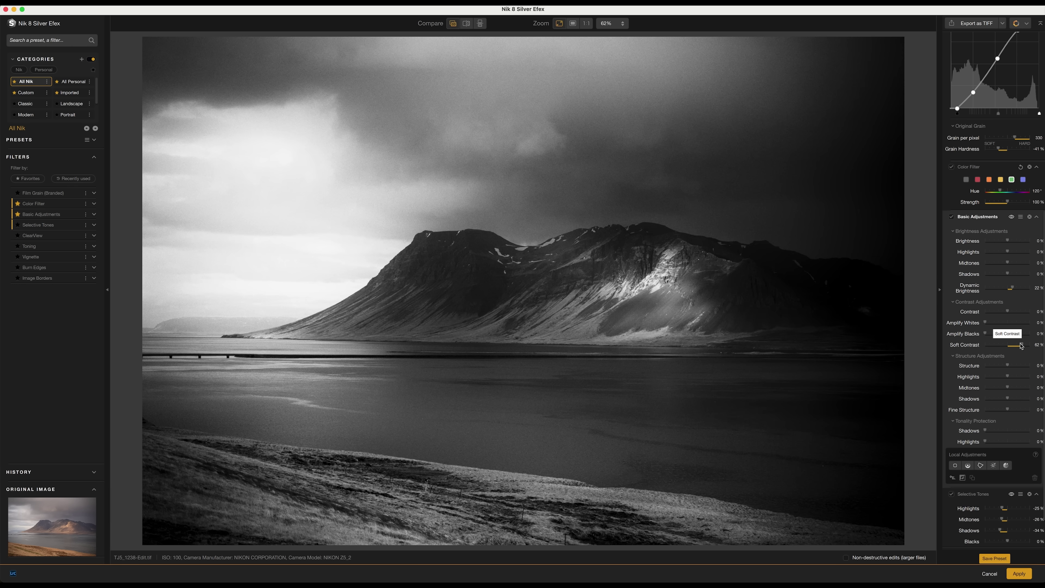
- Add shadow structure and set tonality protection to 57% shadows and 62% highlights
scroll(1008, 391, "up", 1)
left_click_drag(1007, 402, 1009, 371)
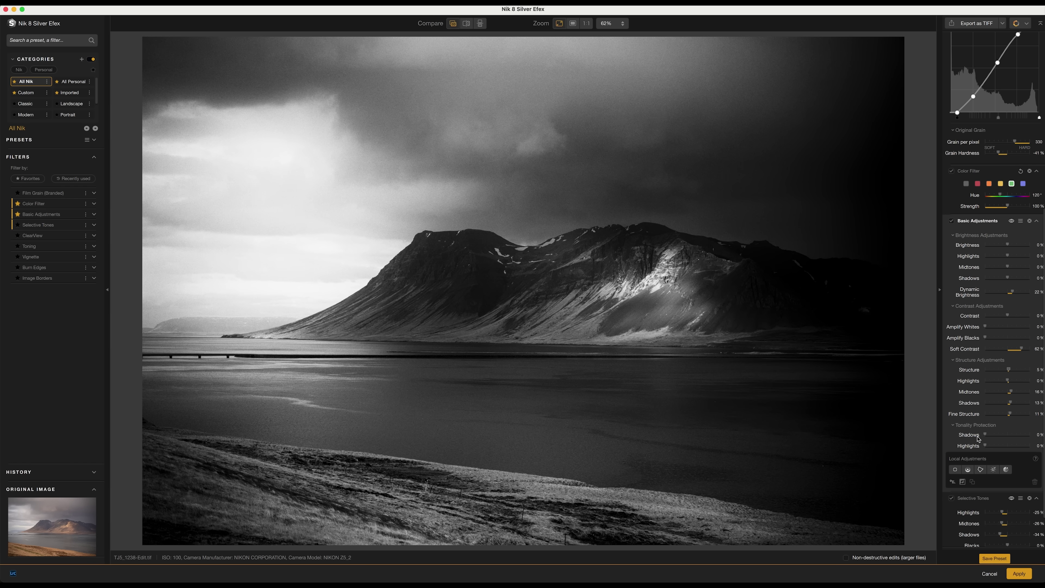
left_click_drag(986, 436, 1030, 445)
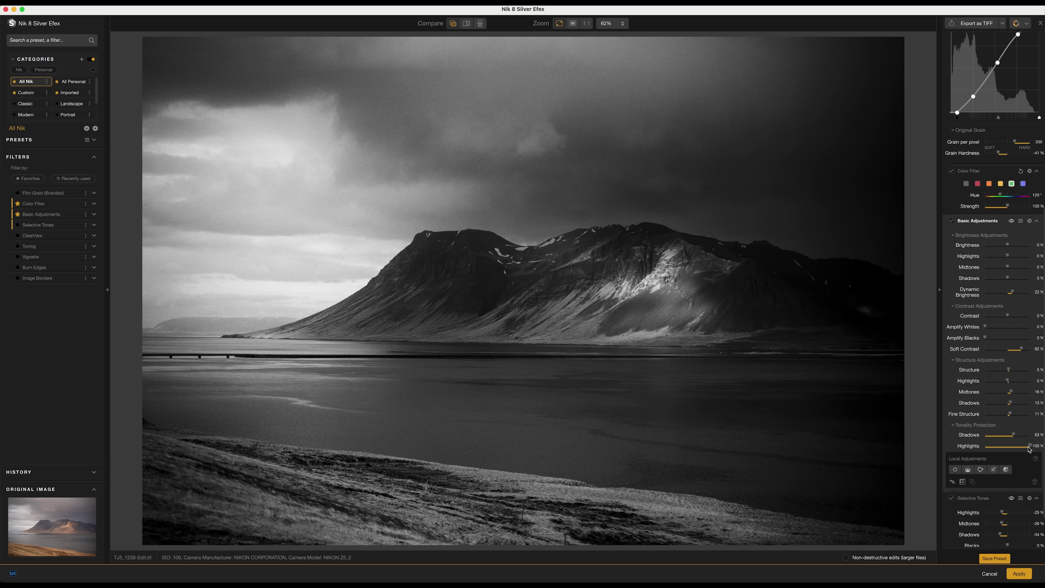
left_click_drag(1028, 446, 1011, 435)
- Place a control line across the lake and lower its brightness to darken the foreground below it
left_click(967, 471)
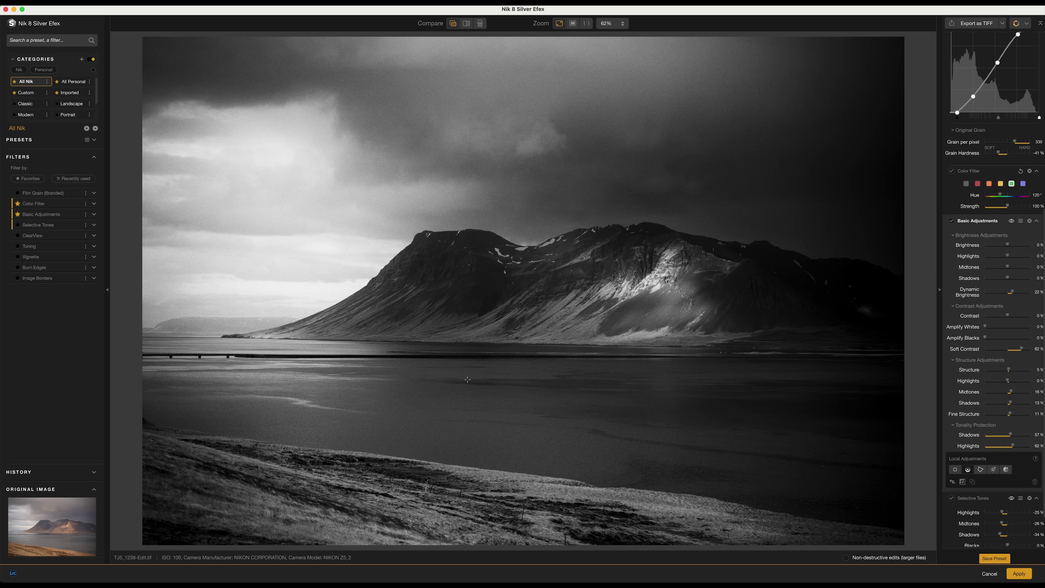
left_click_drag(491, 446, 500, 354)
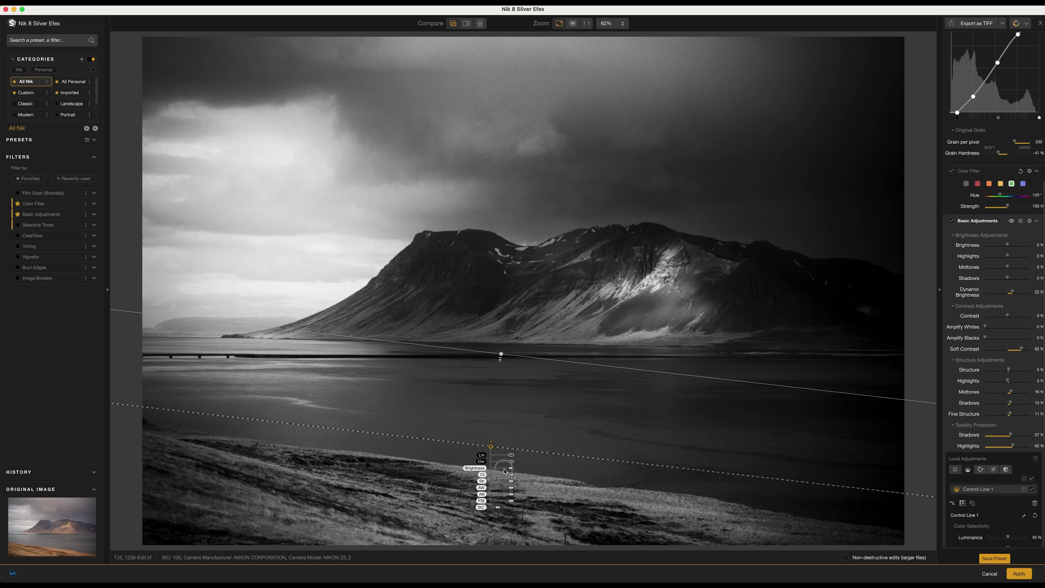
left_click_drag(511, 471, 512, 470)
- Preview the Burn Edges styles and leave burned edges turned off
scroll(1004, 412, "down", 5)
left_click(1008, 419)
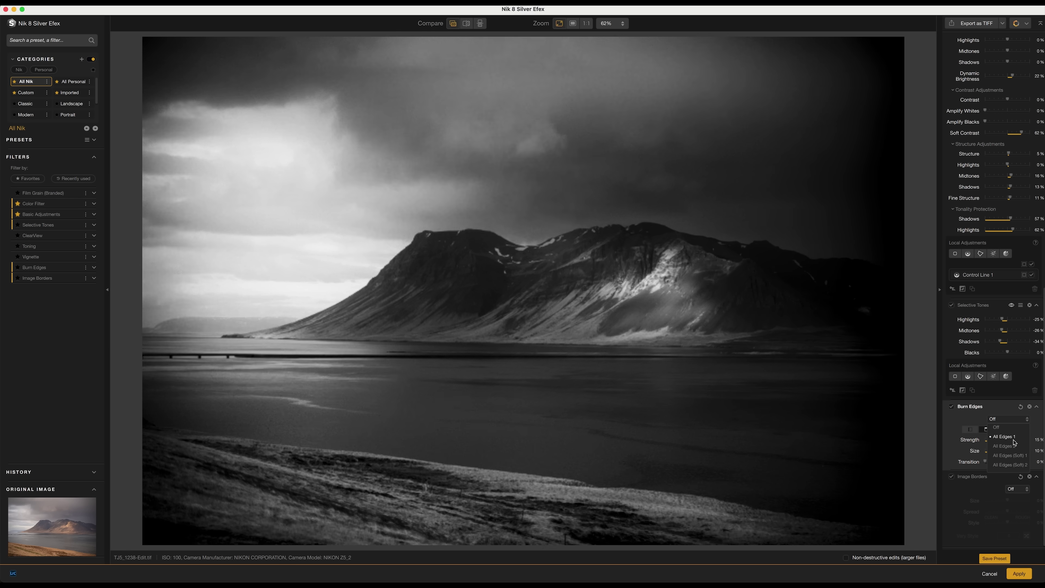
left_click(1008, 427)
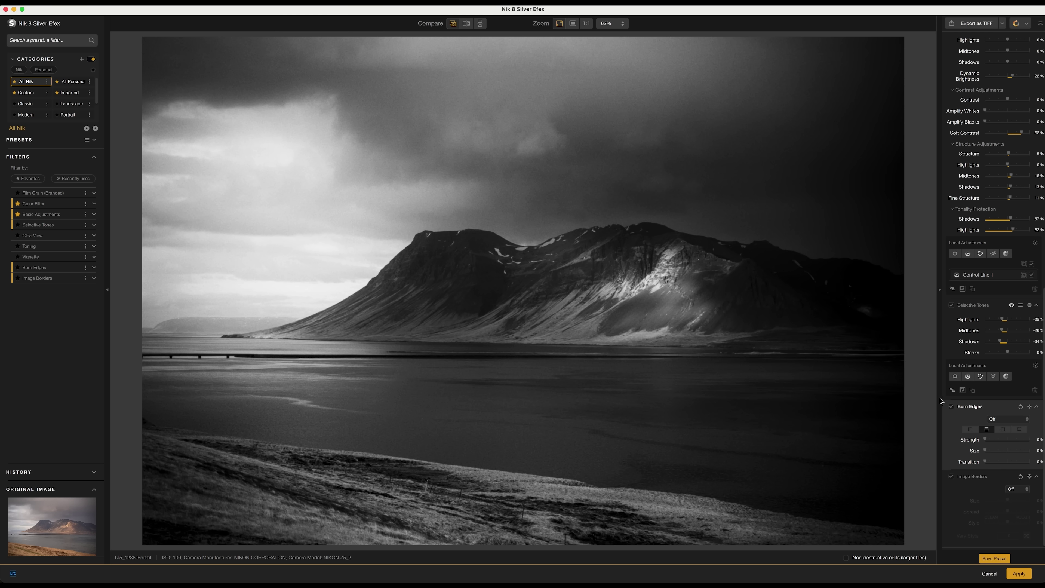
- Enable Image Borders with the Type 5 film border and apply the edit back to Lightroom
left_click(972, 477)
left_click(1017, 488)
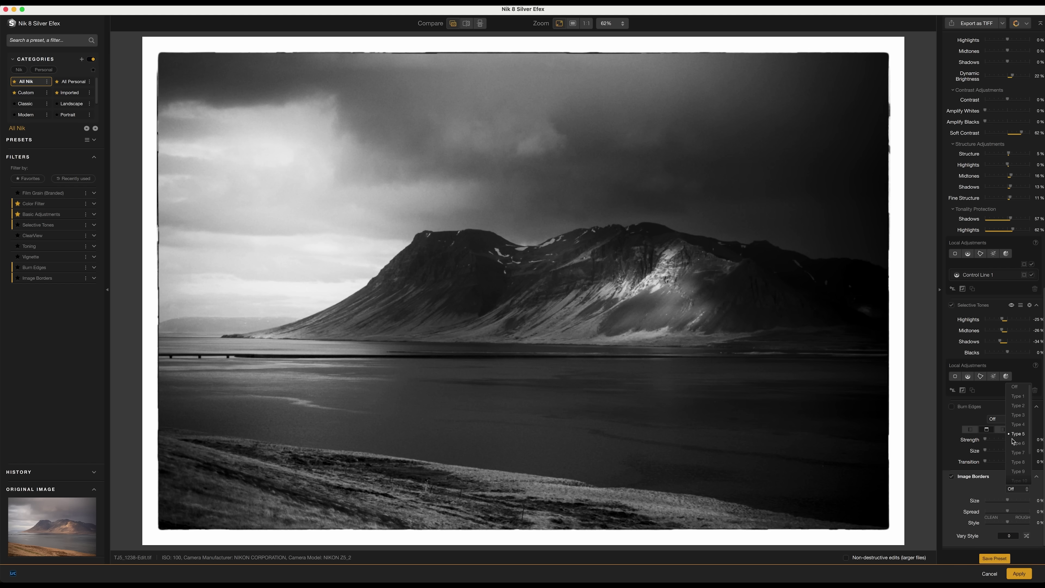
left_click(1013, 438)
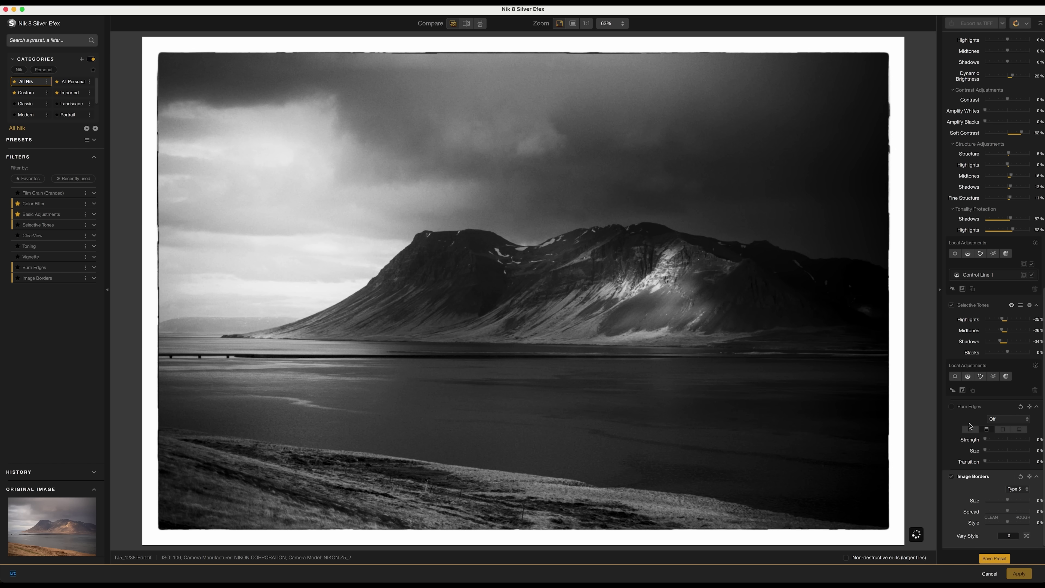
scroll(978, 147, "up", 10)
scroll(978, 147, "up", 3)
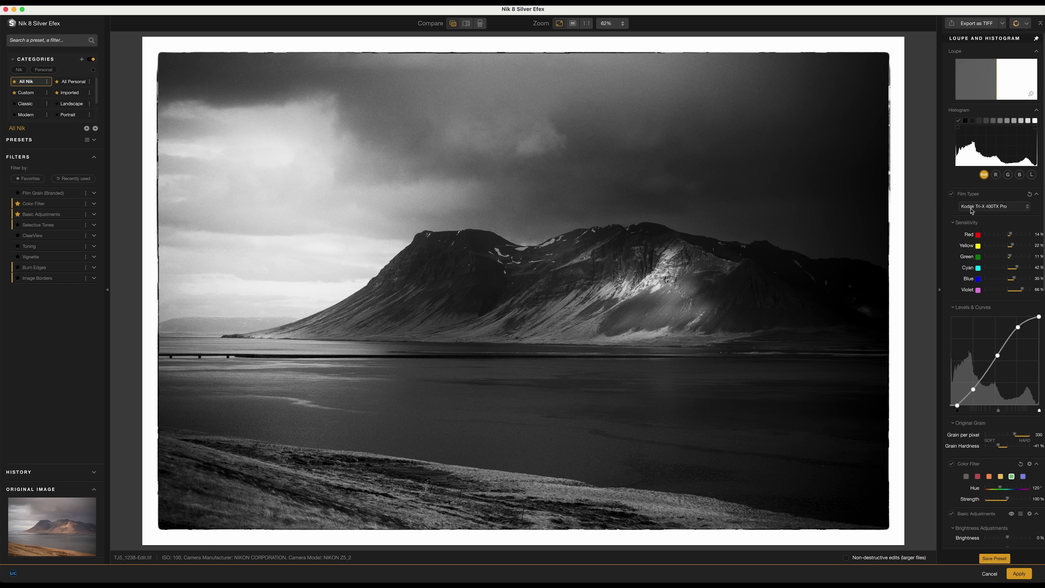
key("Return")
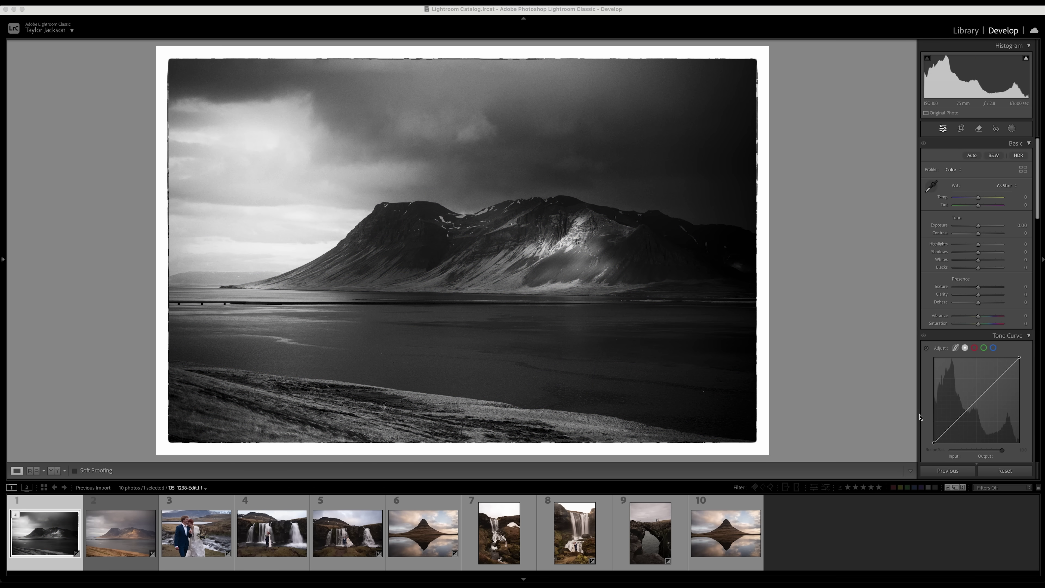
- Compare the colour original TJS_1238.NEF with the bordered black-and-white TJS_1238-Edit.tif, ending on the edit
left_click(120, 533)
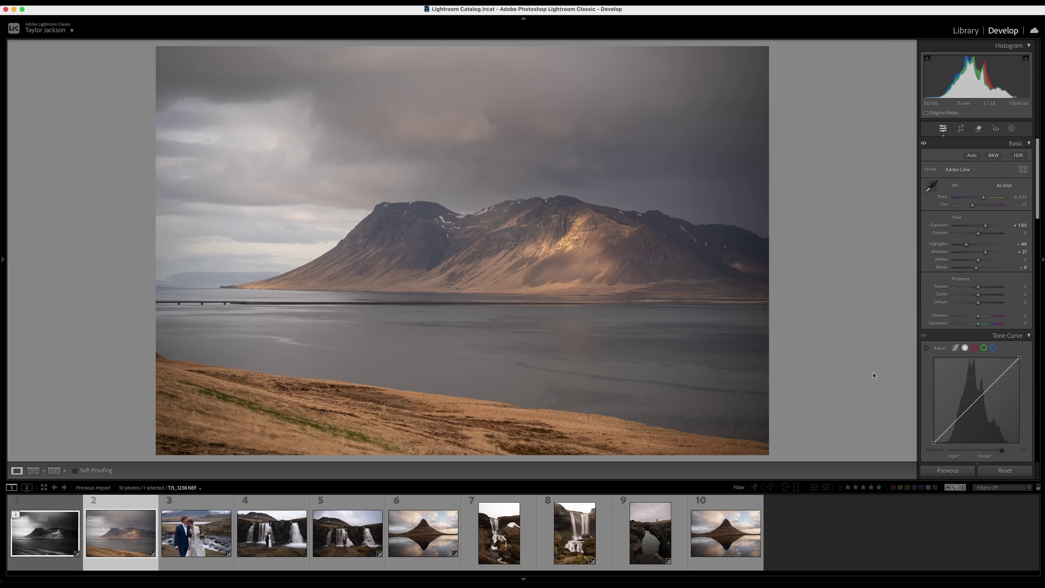
key("Left")
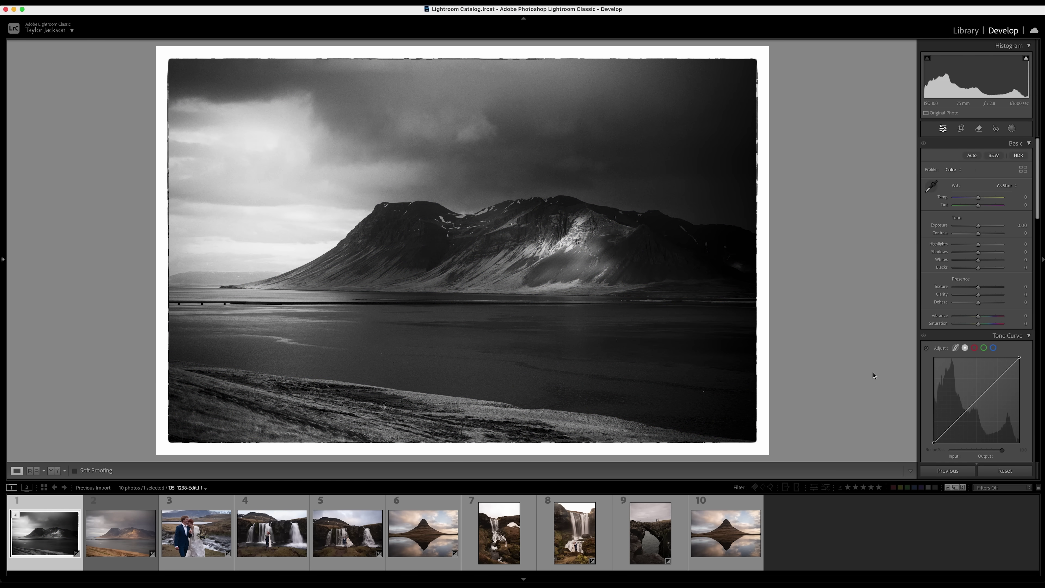
key("Right")
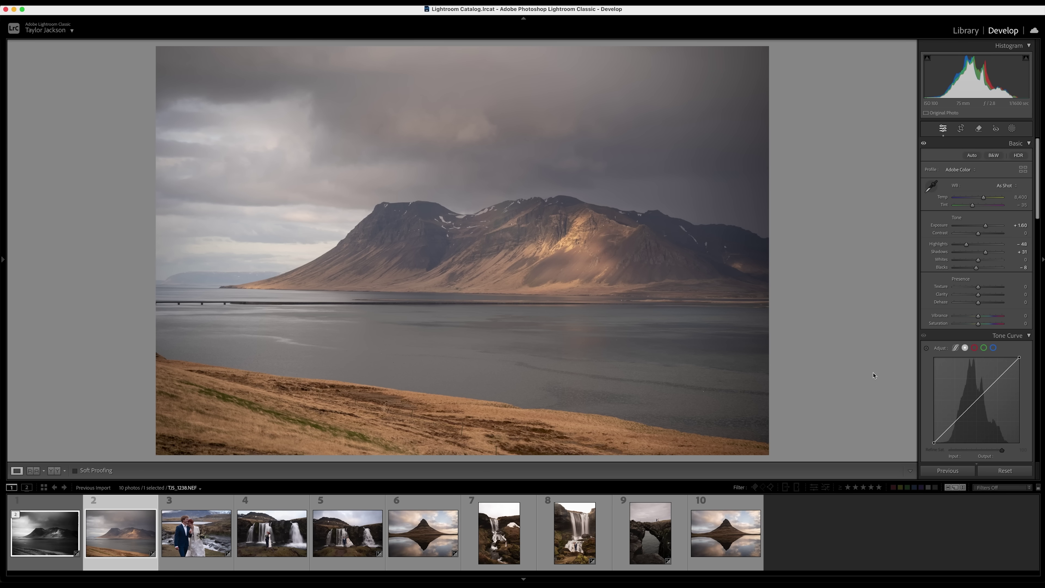
key("Left")
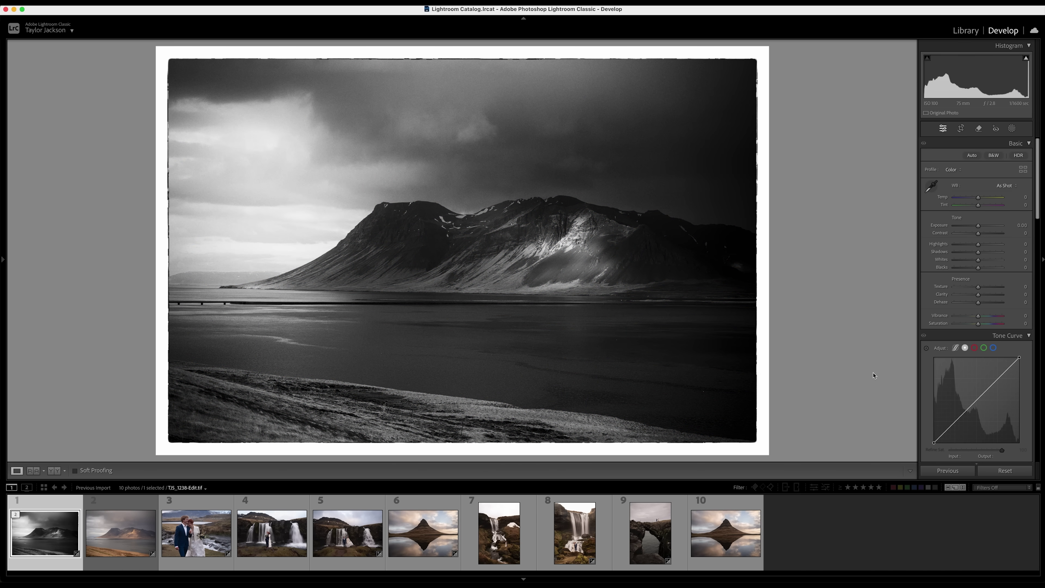